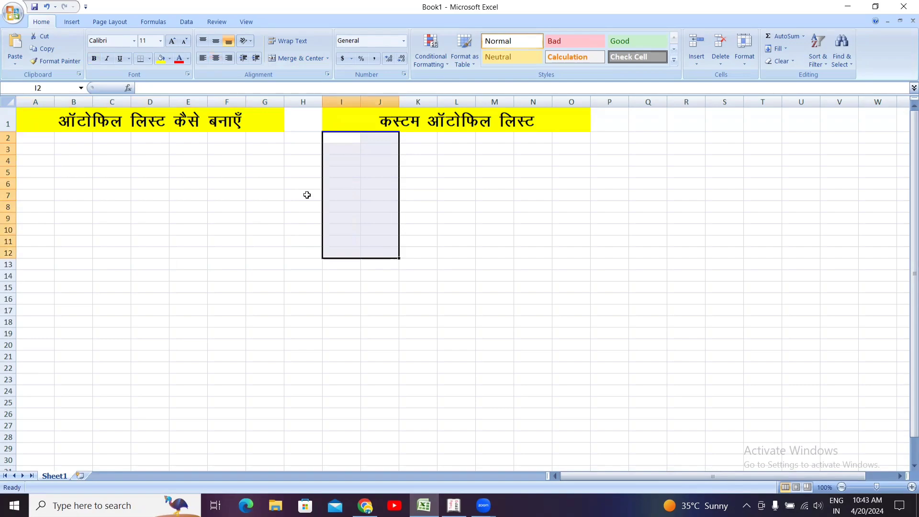
Enter the starting values 1 in cell A2 and 2 in cell A3
click(74, 239)
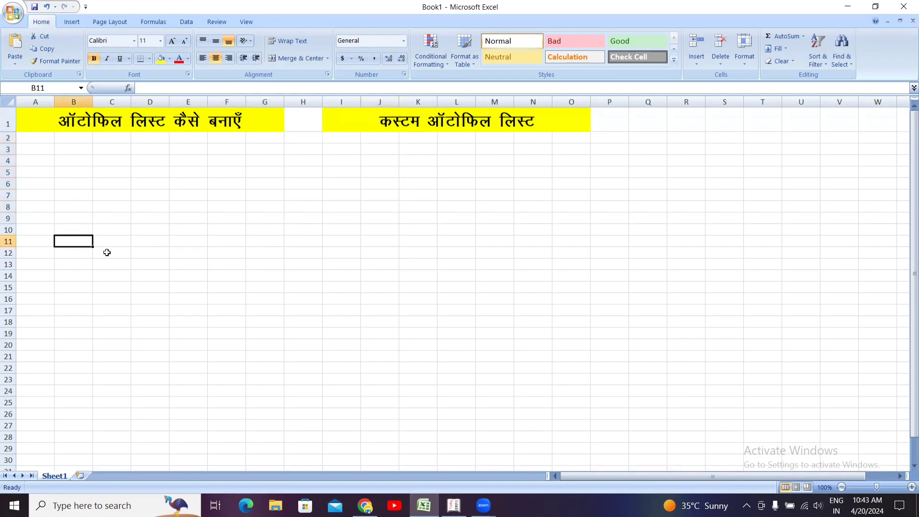
click(39, 137)
text(1)
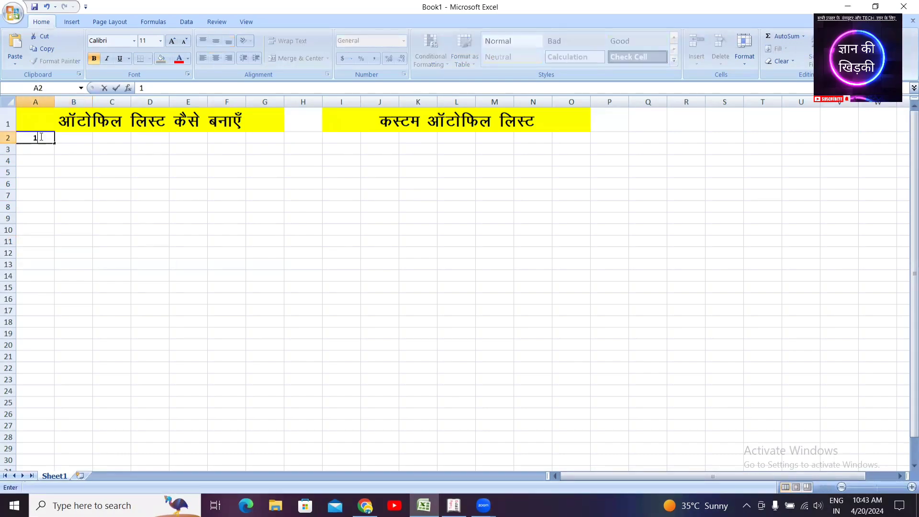
click(42, 152)
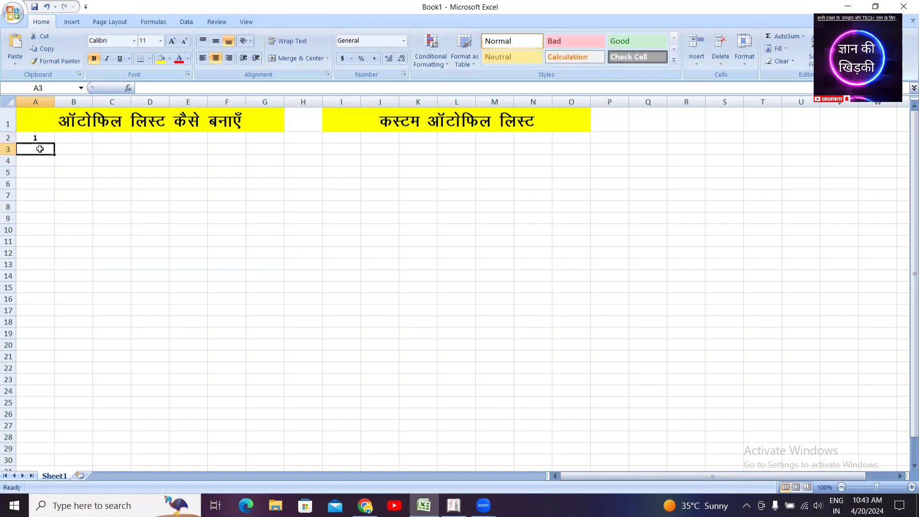
text(2)
click(74, 183)
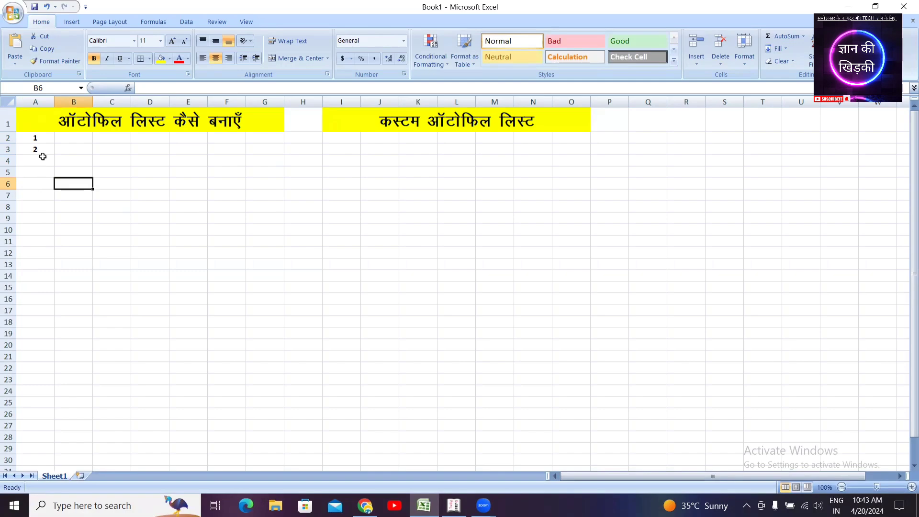
click(74, 150)
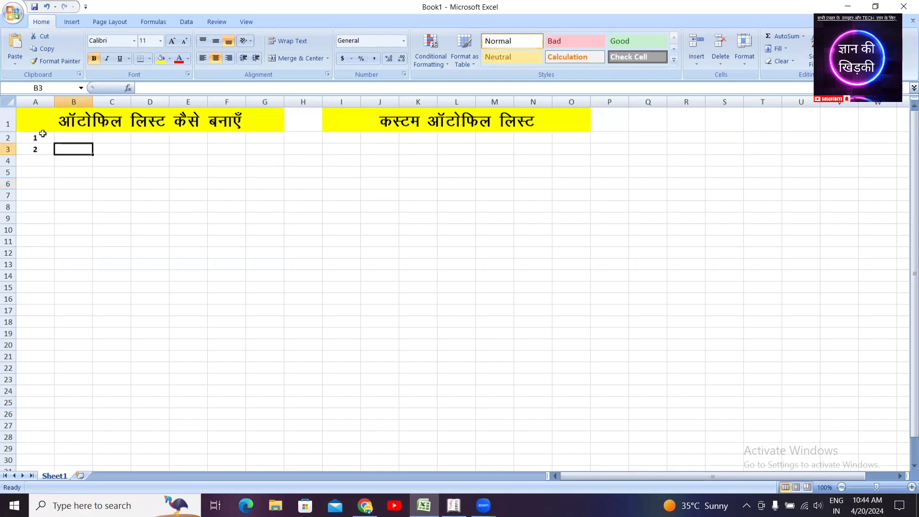
Autofill the number series from A2:A3 down column A to row 21
drag(42, 134, 45, 148)
click(80, 158)
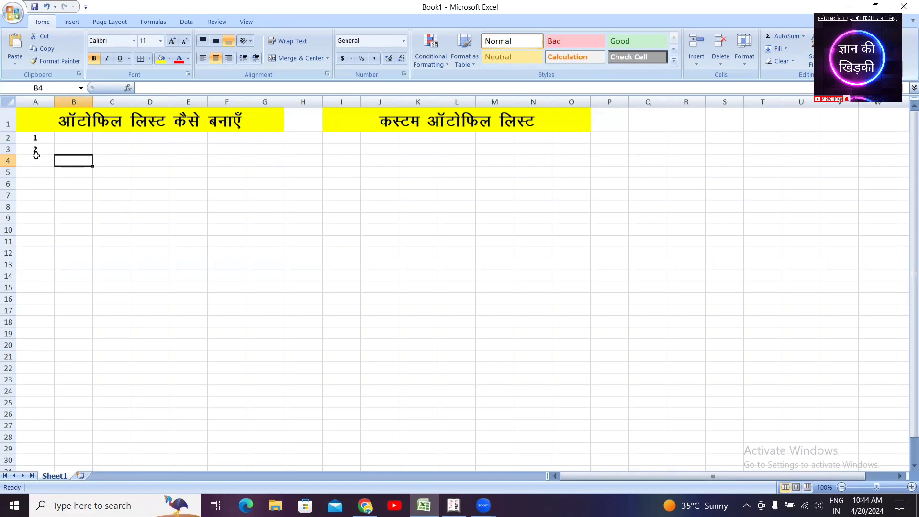
drag(46, 137, 42, 149)
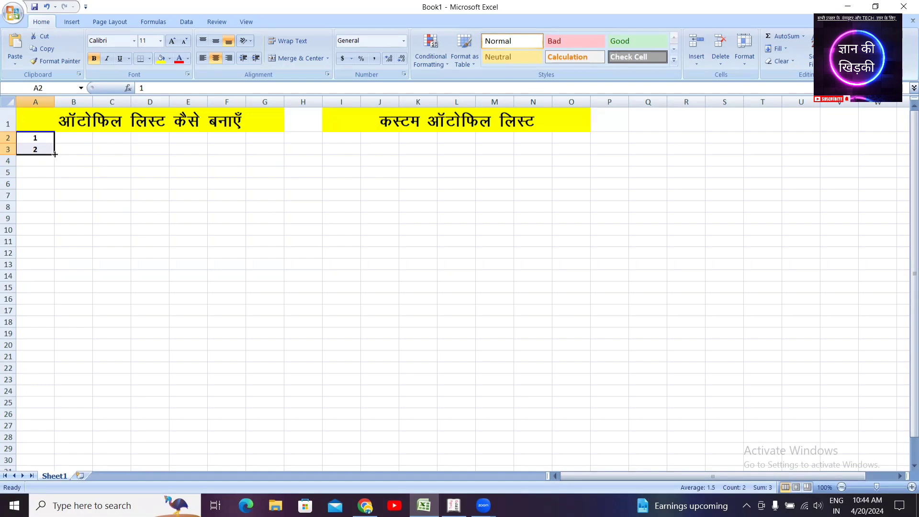
drag(54, 154, 63, 357)
click(100, 221)
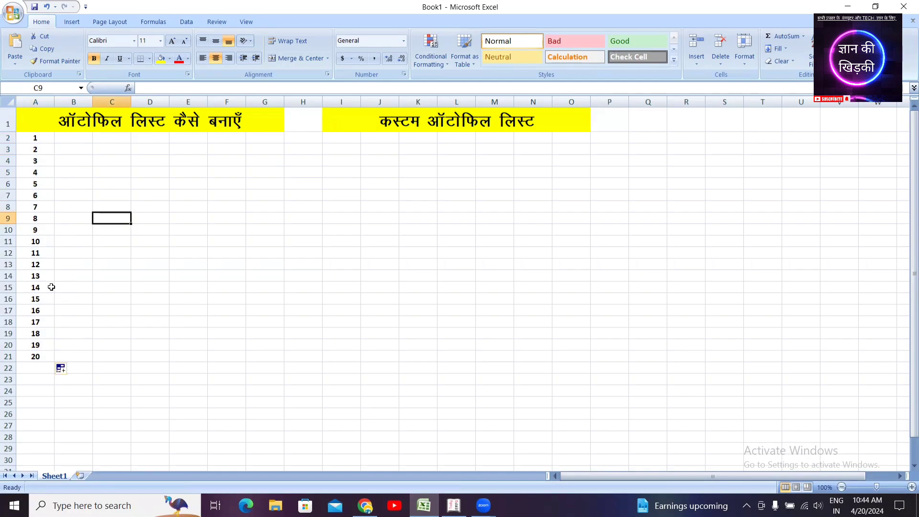
click(82, 219)
Enter 2 in B2 and 4 in B3, and autofill the series down column B to row 21
click(79, 138)
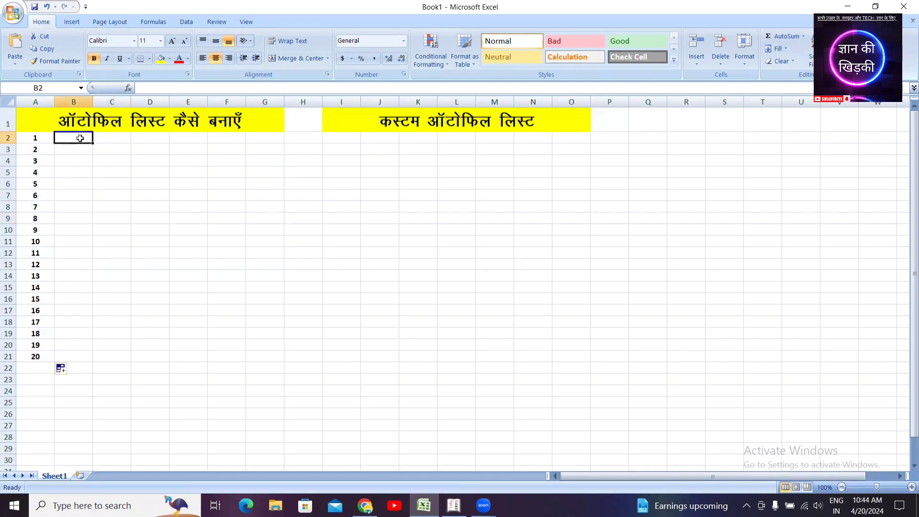
text(2)
click(77, 148)
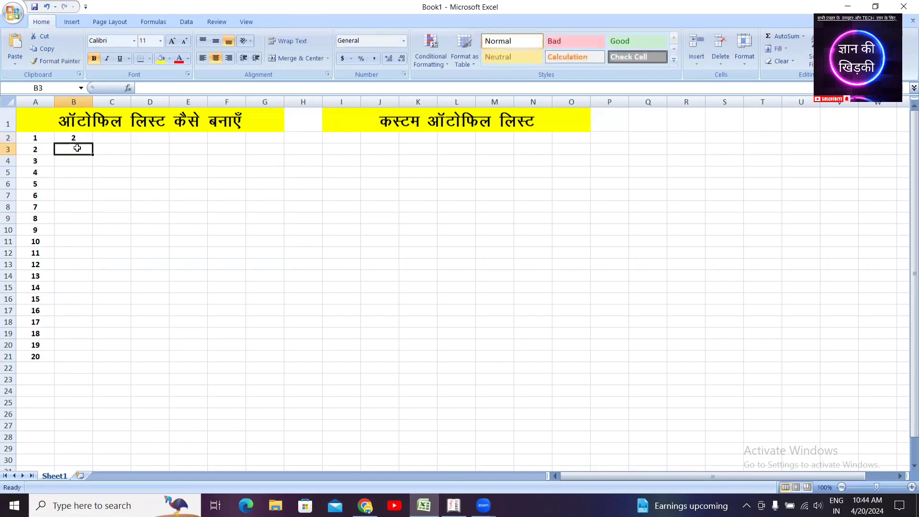
text(4)
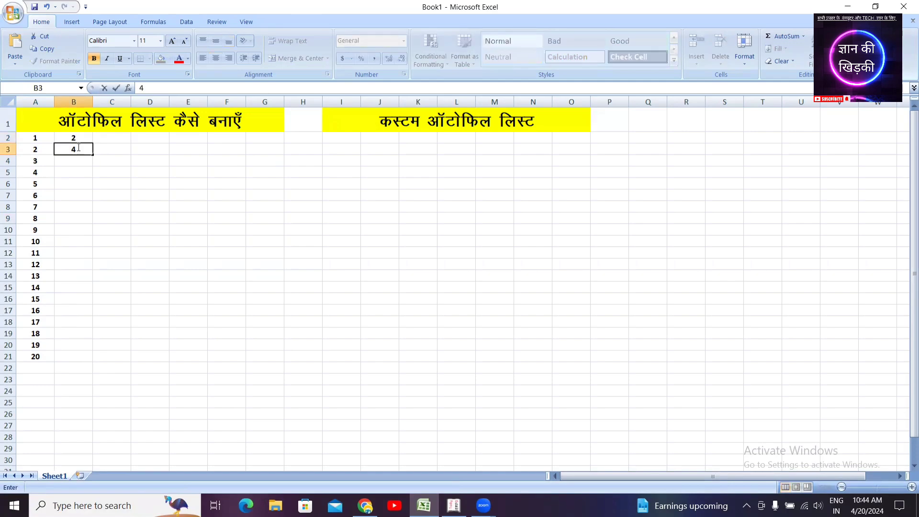
click(147, 186)
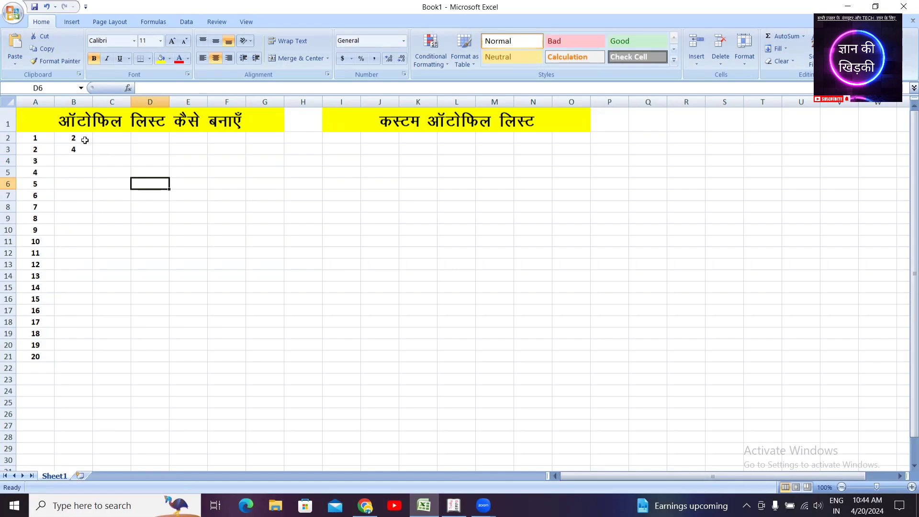
click(110, 157)
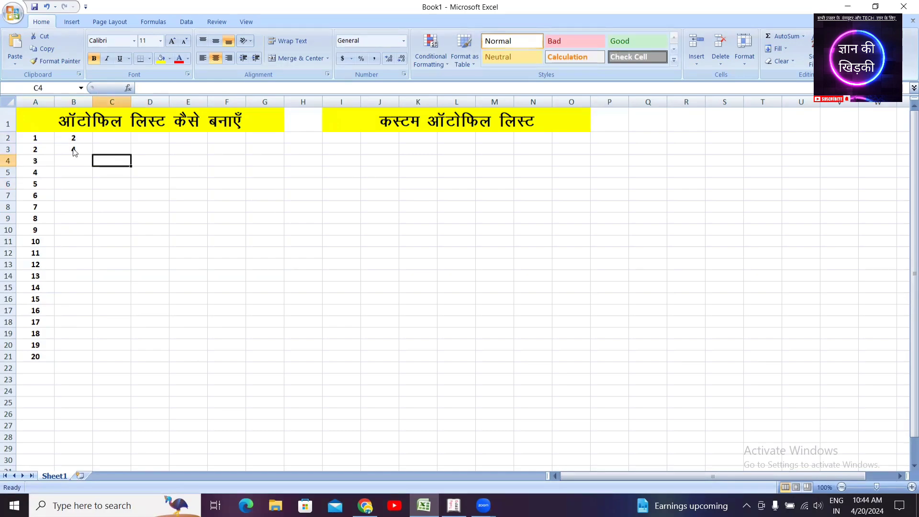
drag(73, 138, 93, 360)
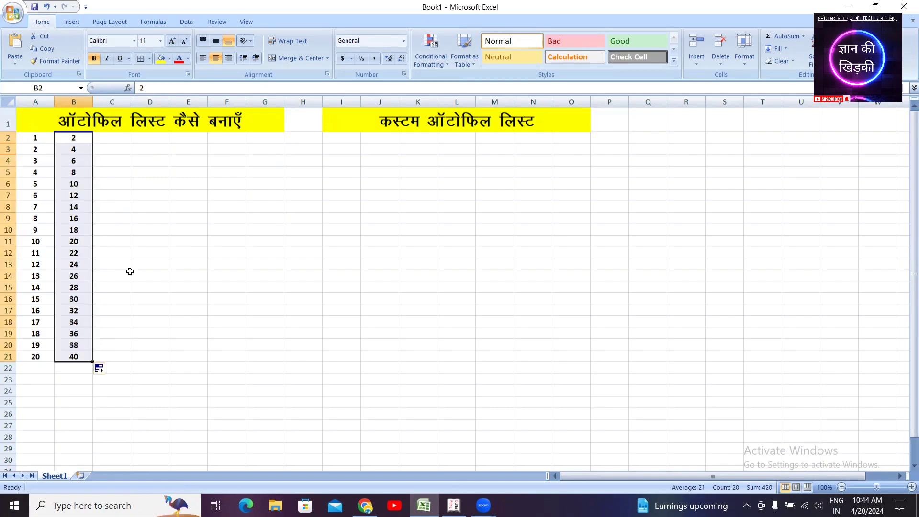
click(132, 268)
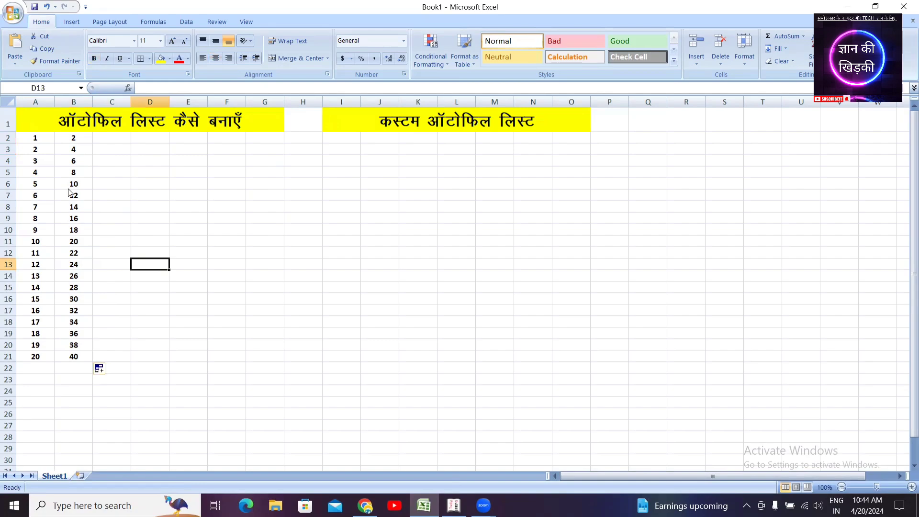
Enter 3 in C2 and 6 in C3, and autofill the series down column C to row 21
click(106, 172)
click(106, 134)
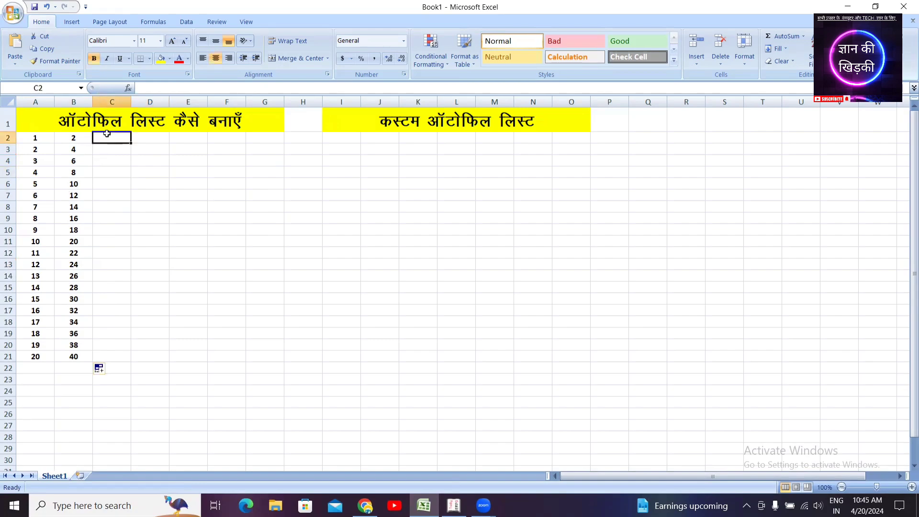
text(3)
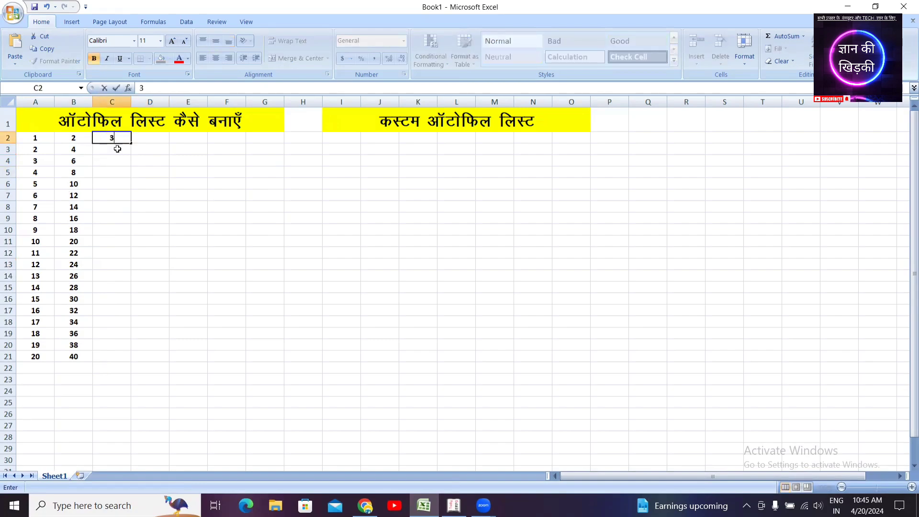
click(117, 148)
text(6)
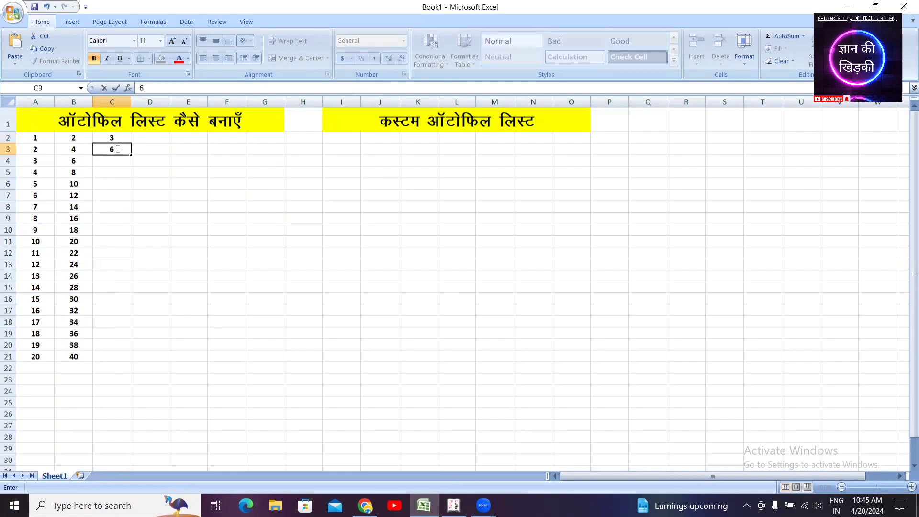
click(146, 171)
drag(113, 140, 132, 359)
click(168, 171)
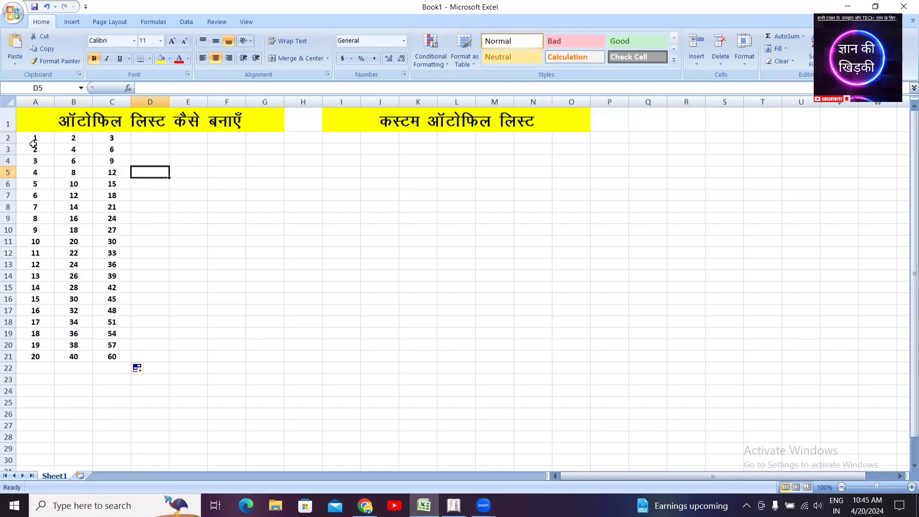
Clear the three number series from cells A2:C21
drag(30, 138, 125, 362)
key(Delete)
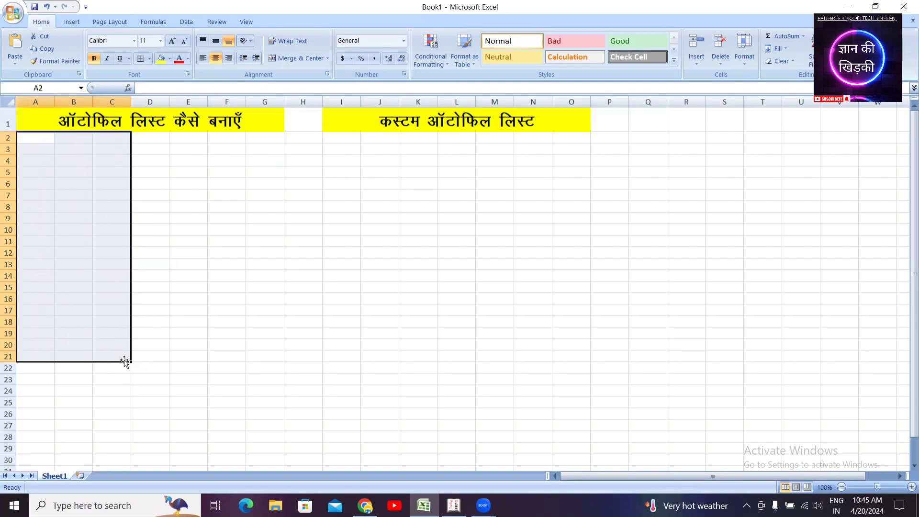
click(216, 230)
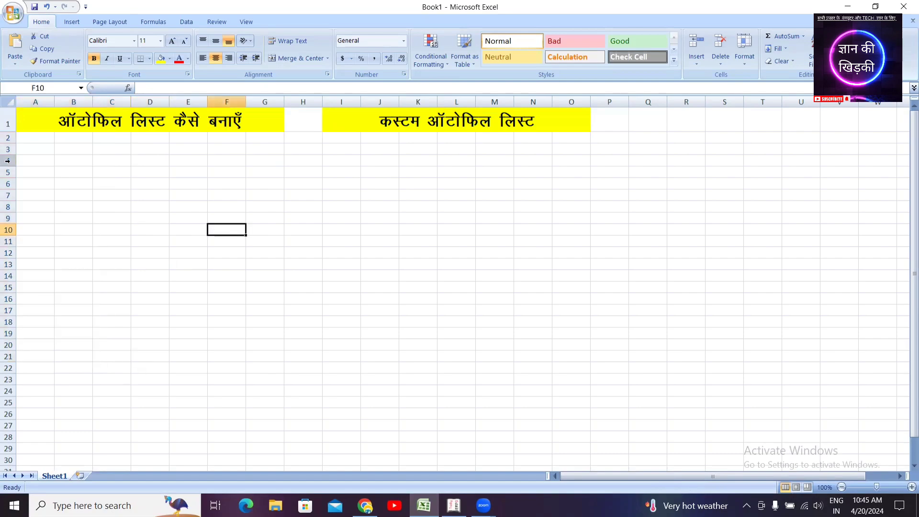
Enter 1 in A2 and 2 in B2, and autofill the series across row 2 to column G
click(39, 138)
text(2)
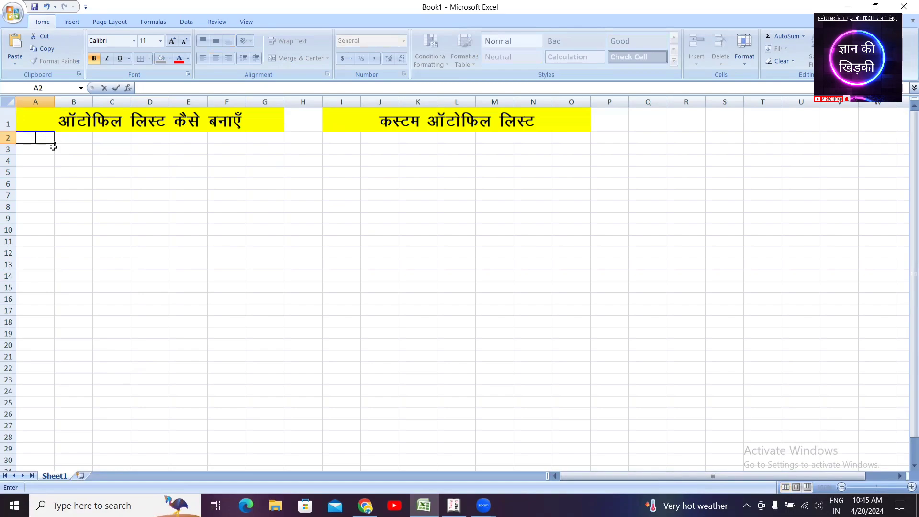
click(100, 159)
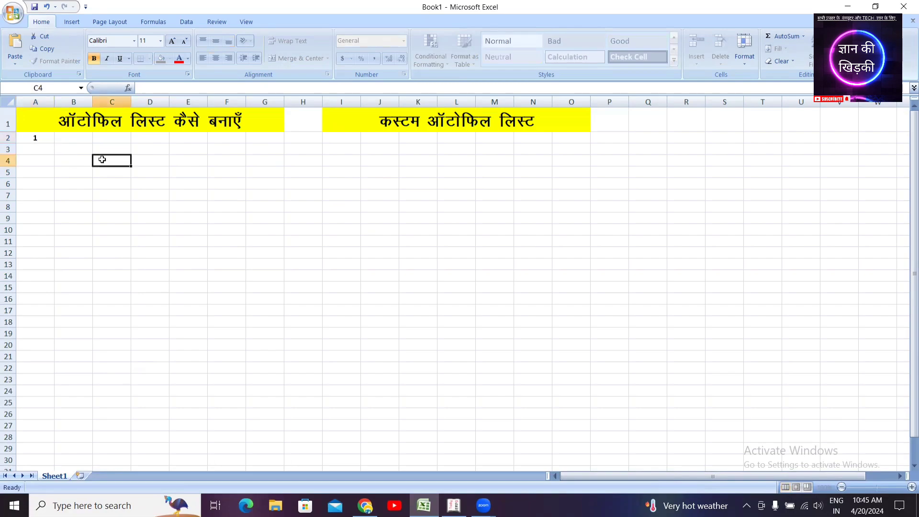
click(42, 138)
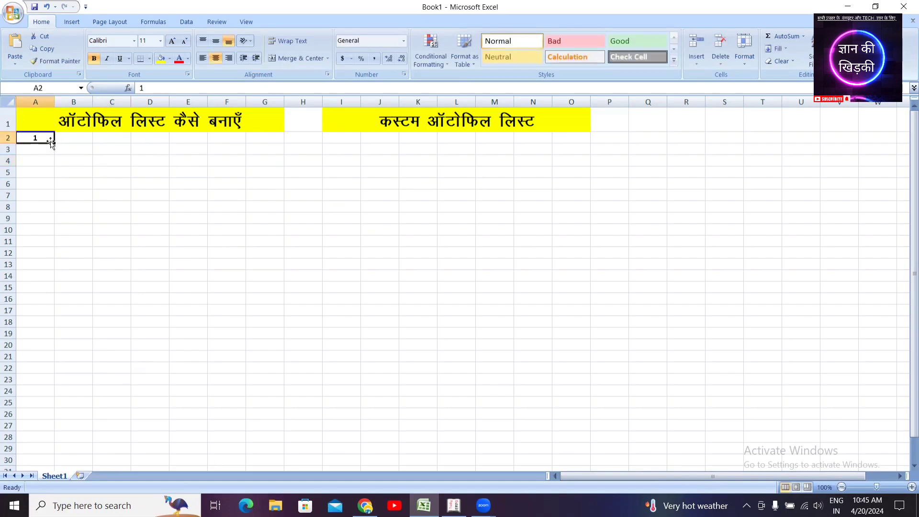
click(66, 137)
text(2)
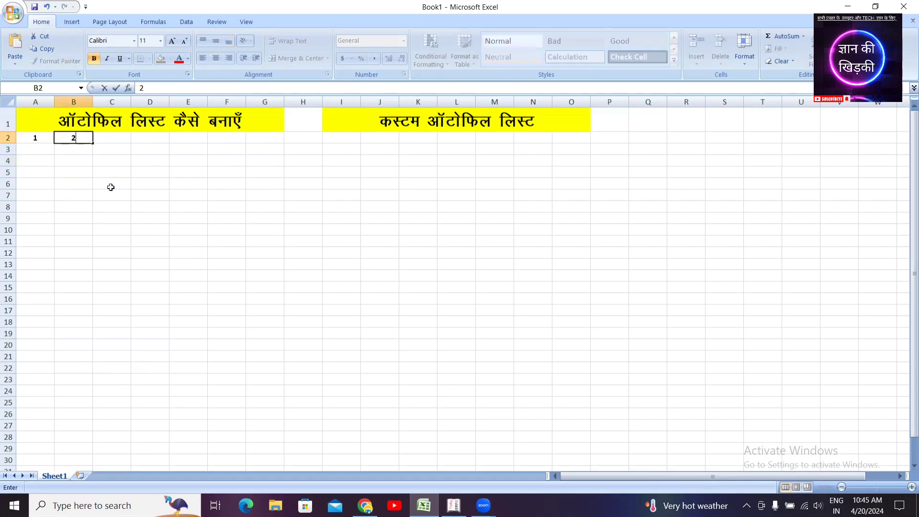
click(111, 186)
click(40, 138)
drag(54, 137, 277, 143)
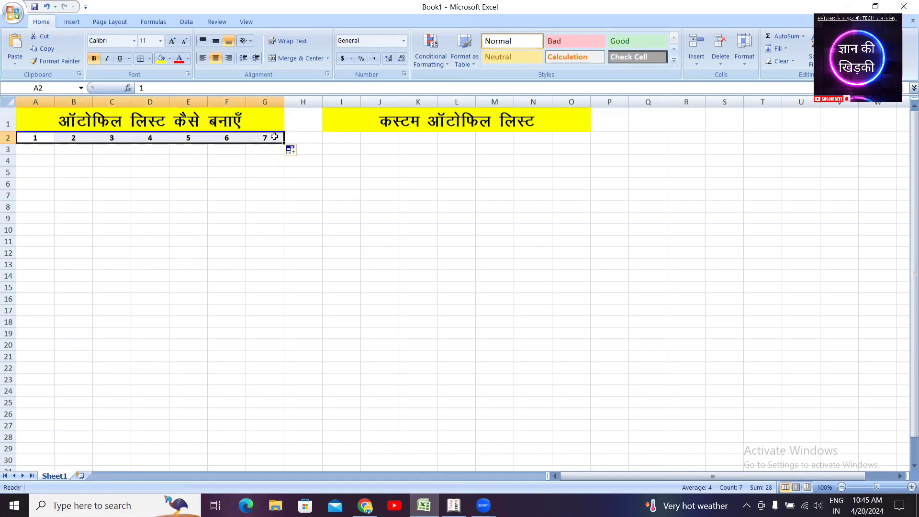
click(279, 174)
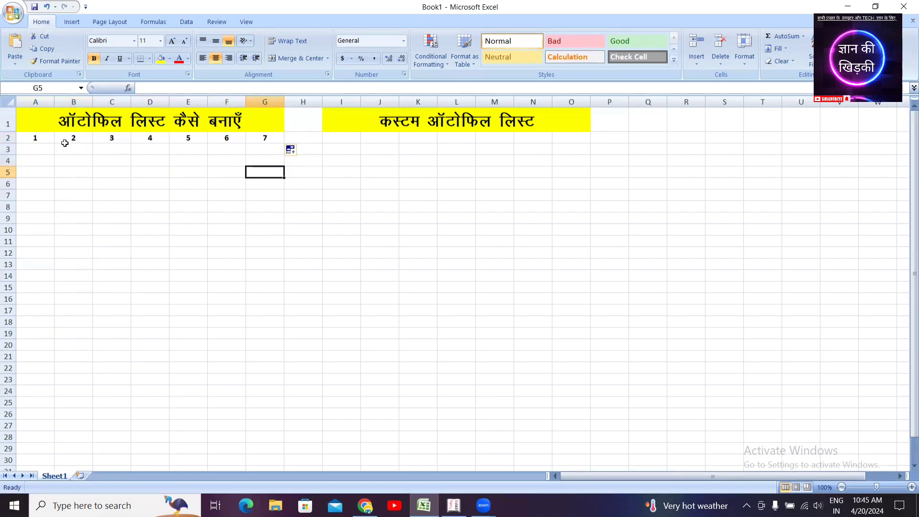
Enter 2 in A3 and 4 in B3, and autofill the series across row 3 to column G
click(36, 149)
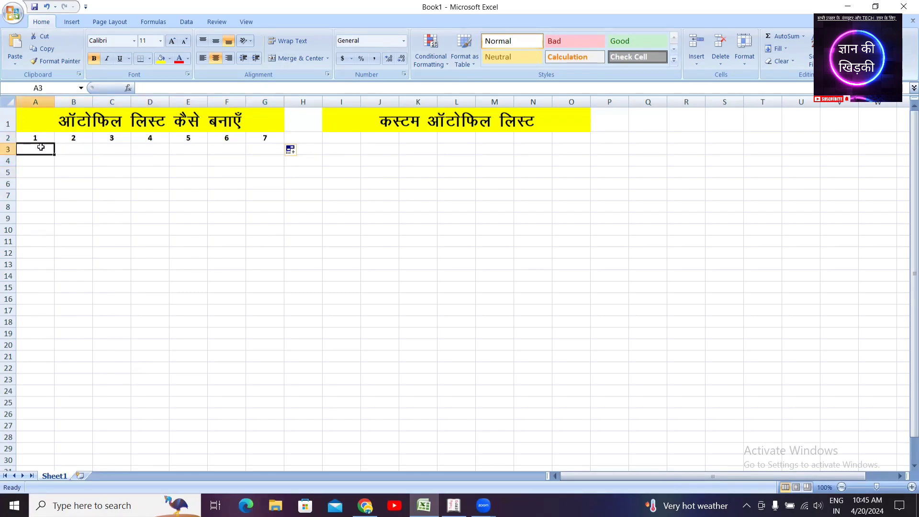
click(41, 137)
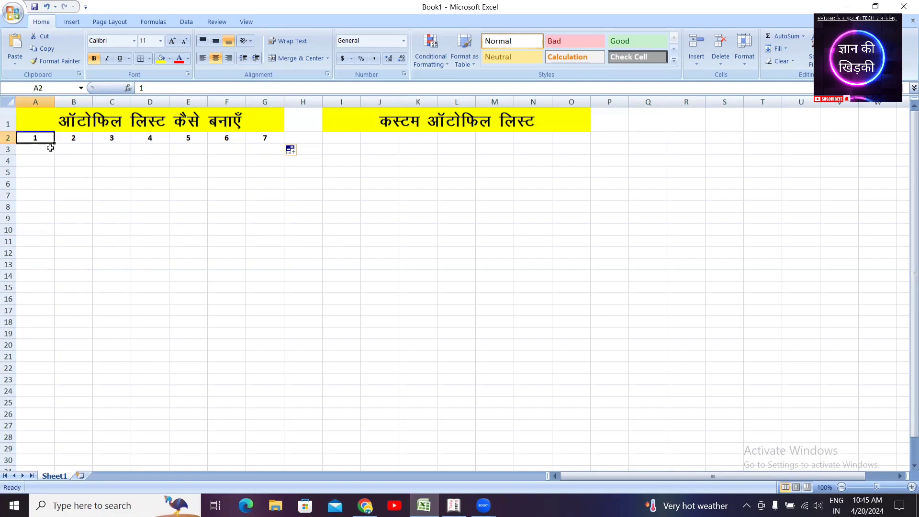
click(48, 147)
text(2)
click(79, 193)
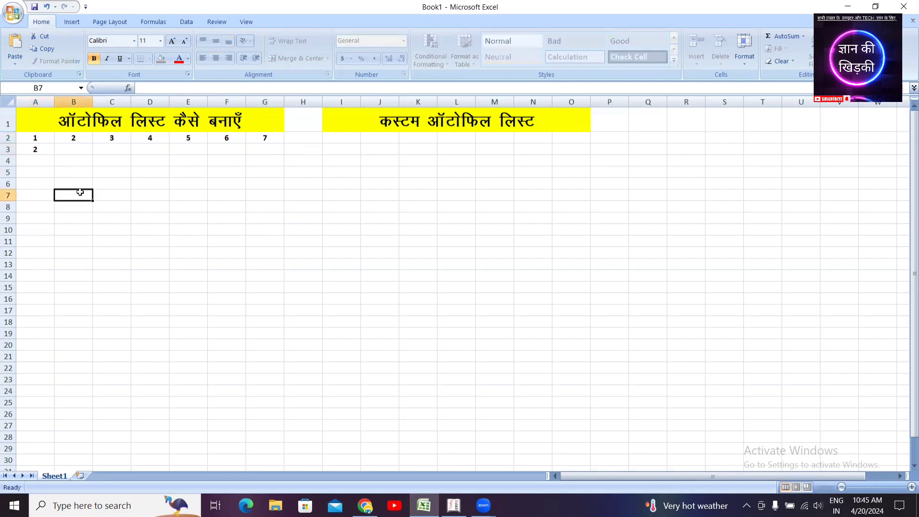
click(74, 139)
click(76, 151)
text(4)
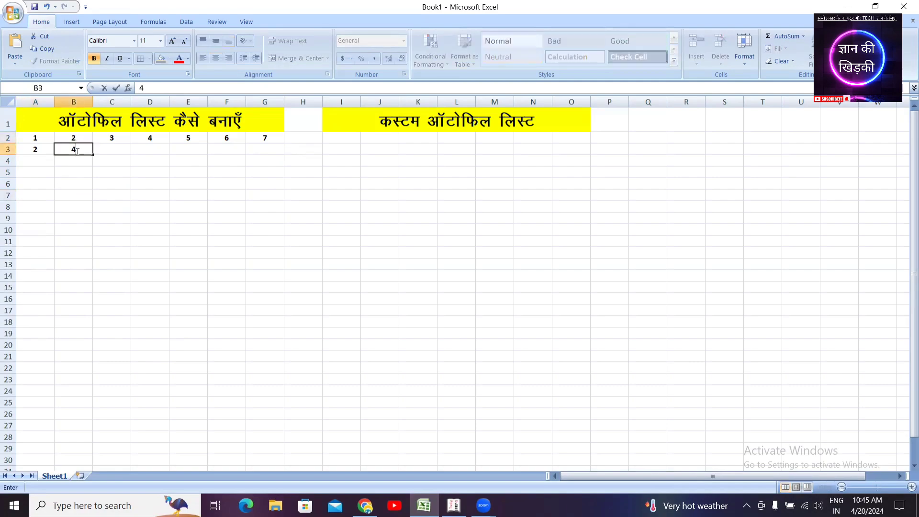
click(95, 202)
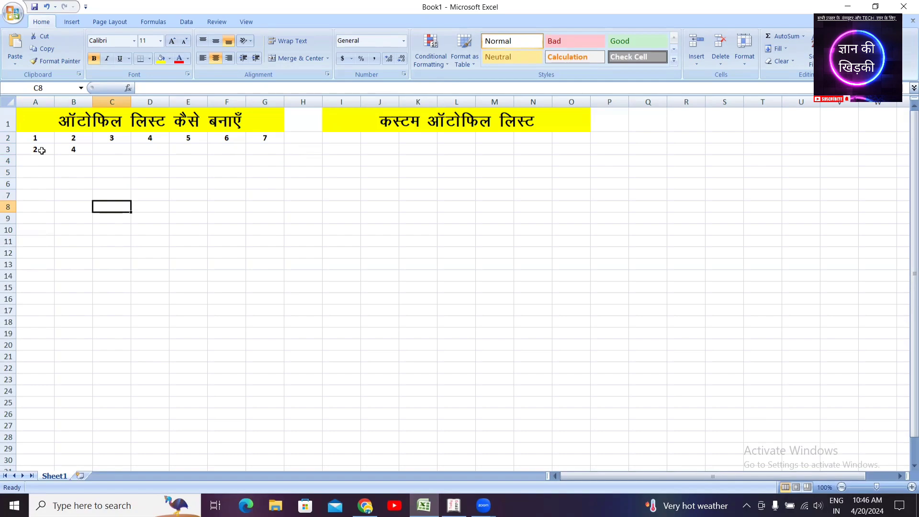
drag(35, 149, 281, 153)
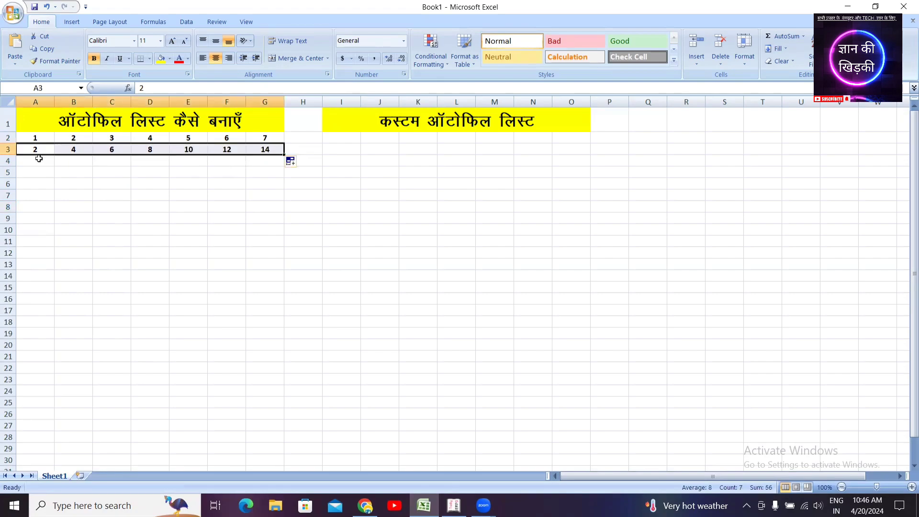
click(82, 198)
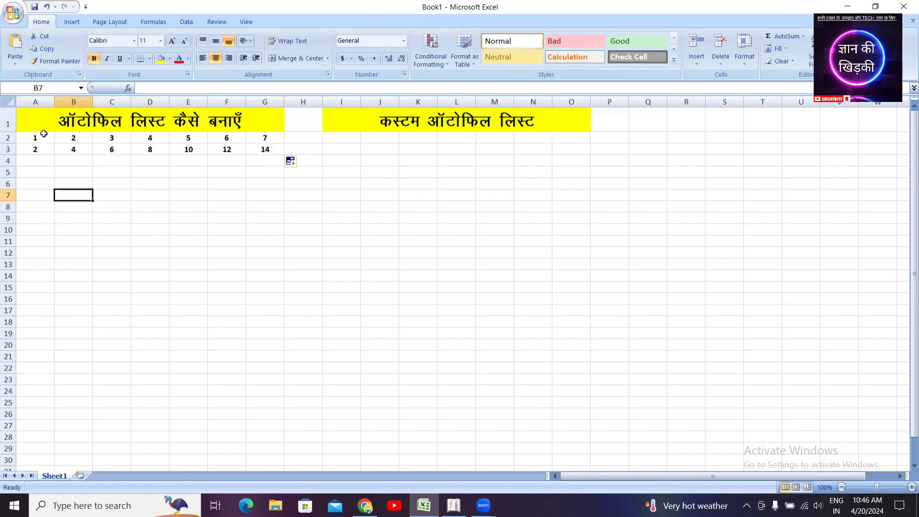
Autofill column A downward from the values in A2:A3 to row 11
click(44, 133)
mouse_move(44, 133)
mouse_down()
mouse_move(49, 285)
mouse_move(51, 252)
mouse_up()
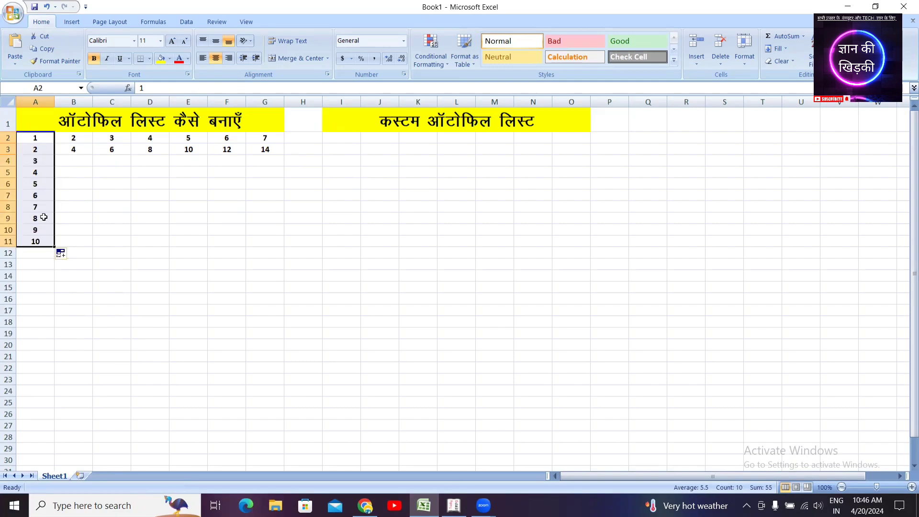
Autofill column B downward from the values in B2:B3 to row 11
click(71, 194)
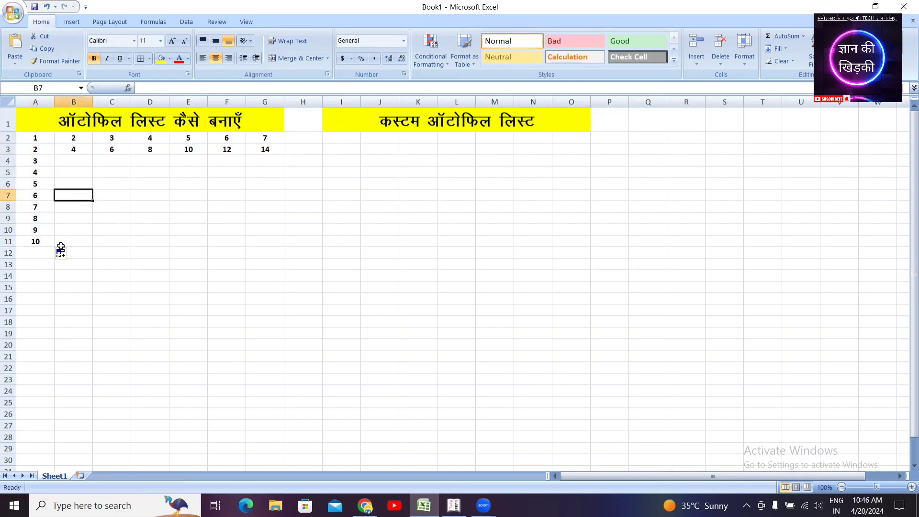
click(86, 230)
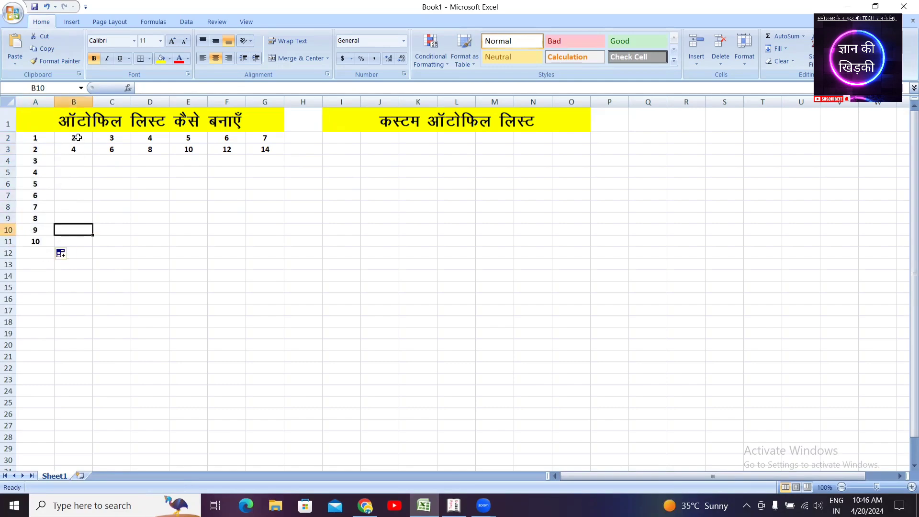
drag(78, 137, 92, 247)
click(131, 194)
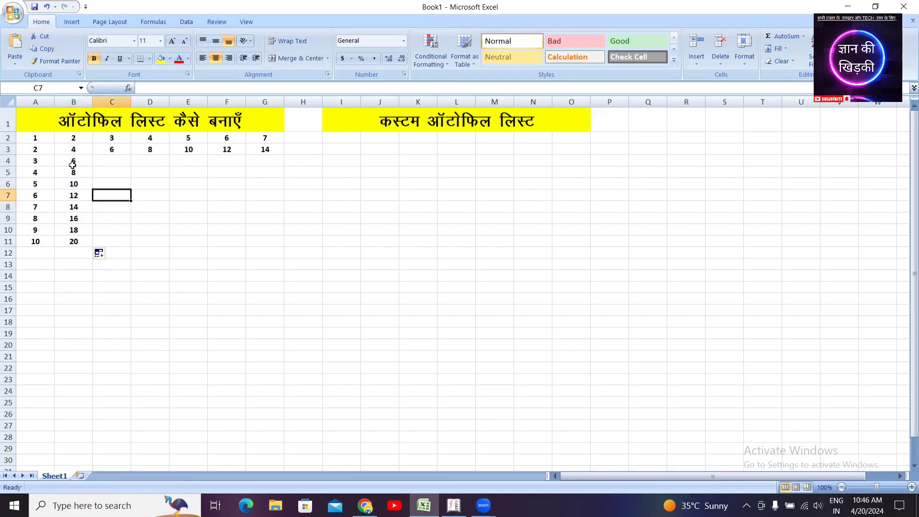
click(133, 217)
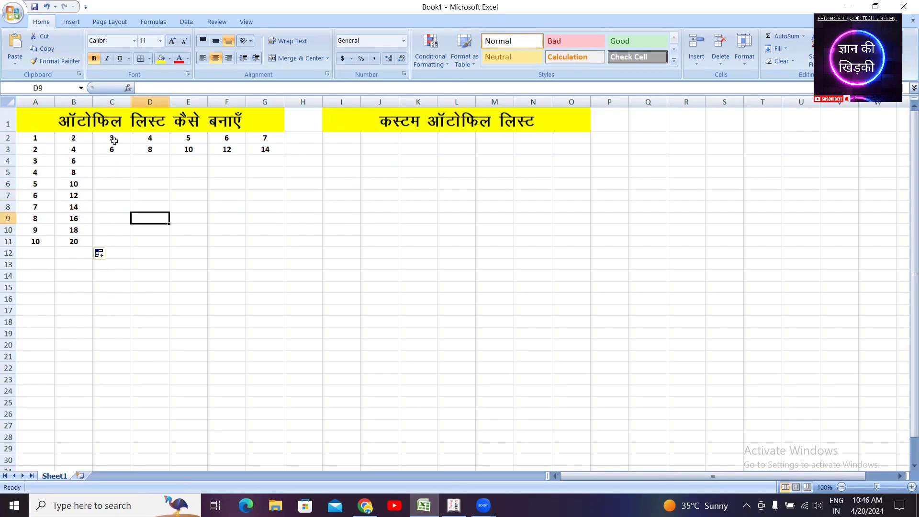
Autofill columns C through G downward from their row 2 and 3 values to row 11
drag(99, 137, 283, 247)
click(113, 184)
click(236, 314)
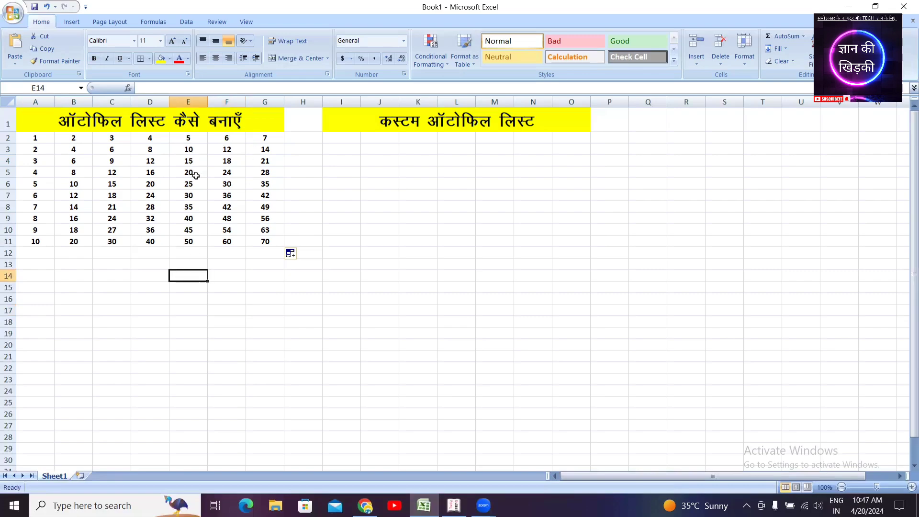
click(116, 286)
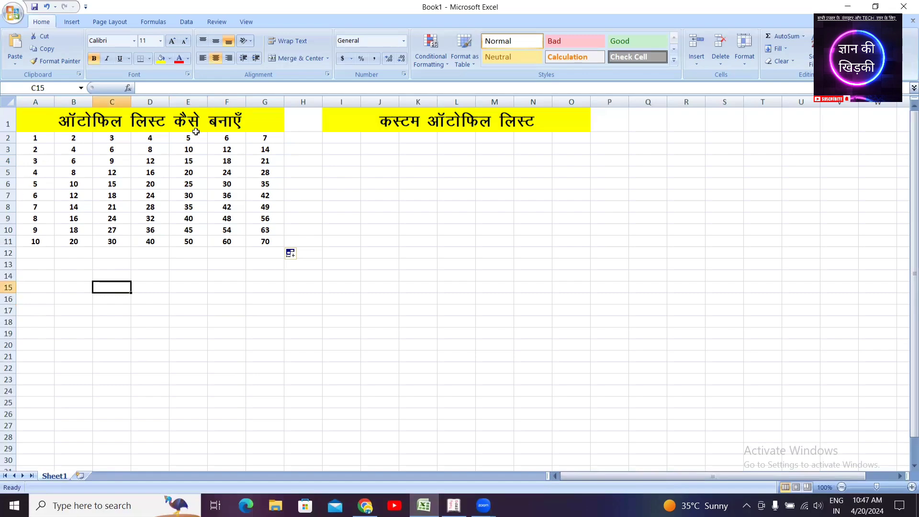
click(164, 288)
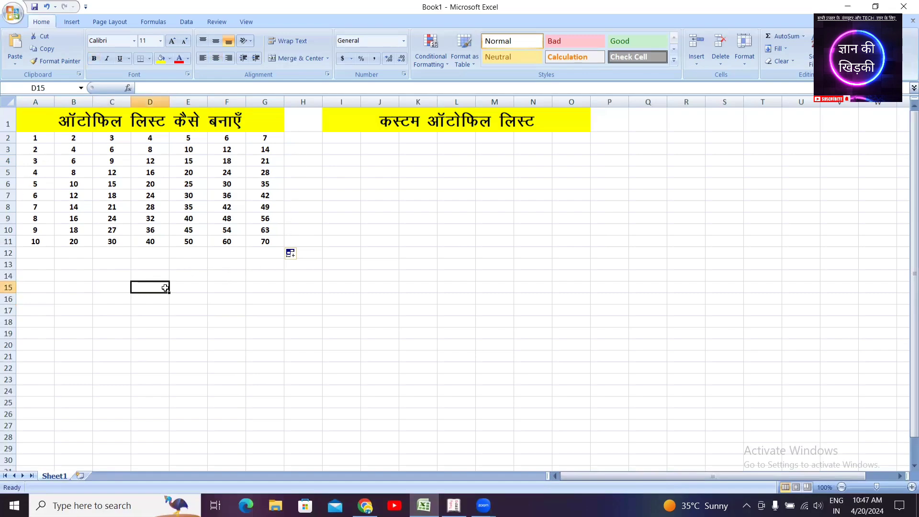
Enter JANUARY in A13, autofill the months down to A24, and widen column A to fit them
click(43, 265)
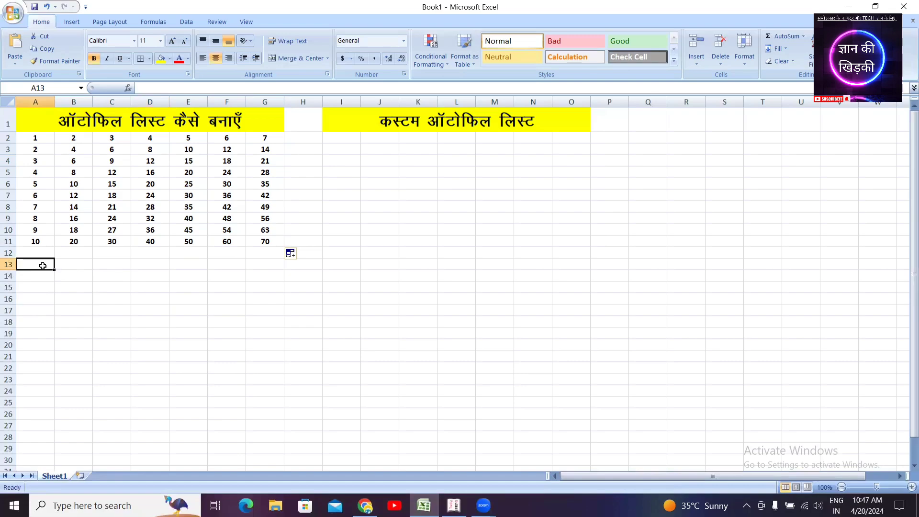
text(JANUA)
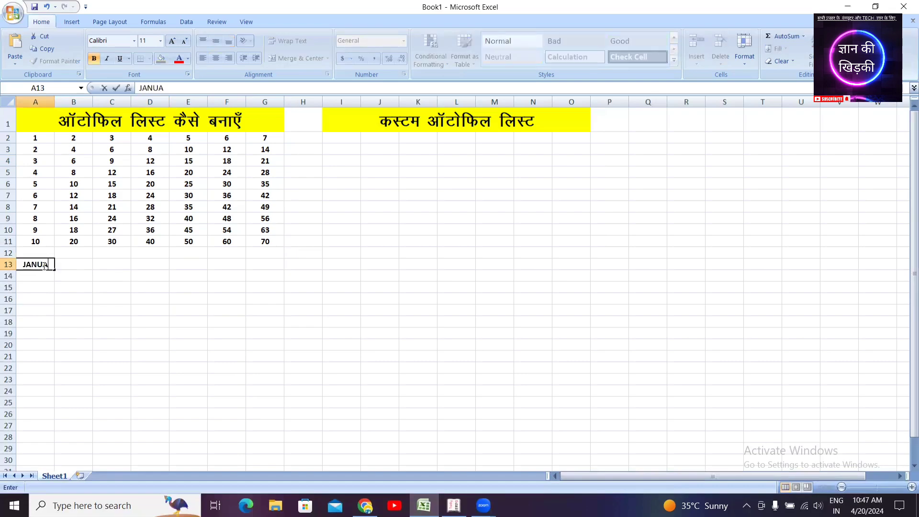
text(RY)
click(74, 287)
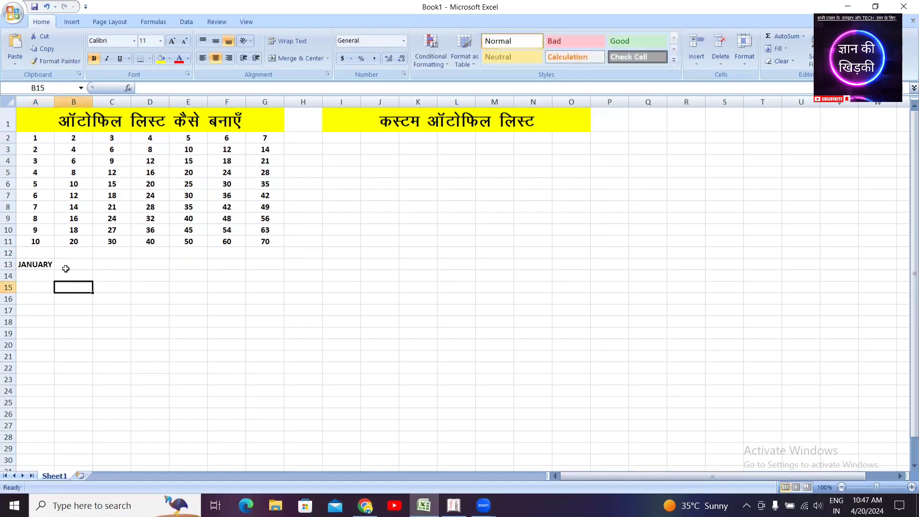
click(41, 262)
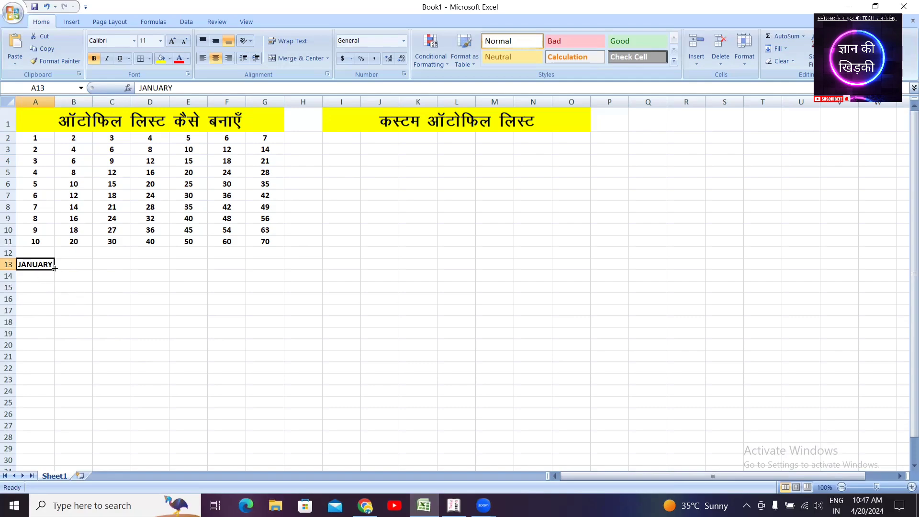
drag(55, 271, 48, 402)
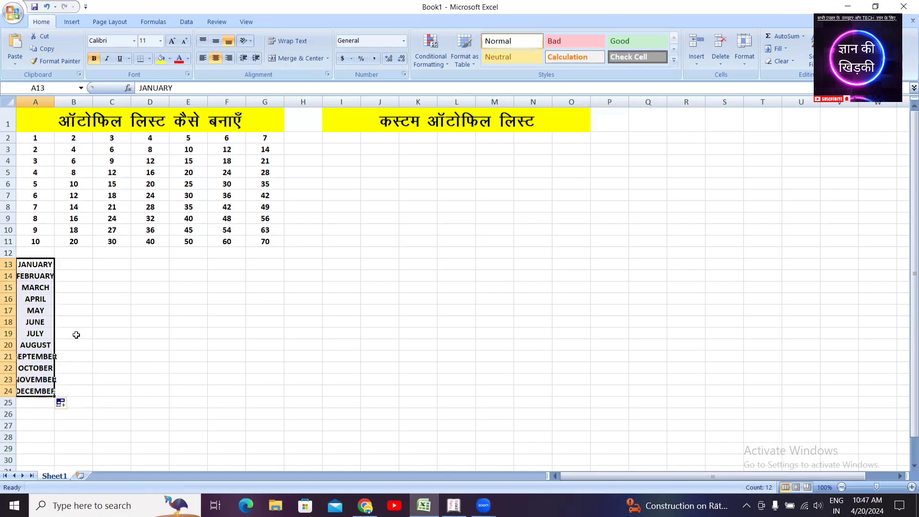
drag(58, 99, 68, 98)
click(105, 310)
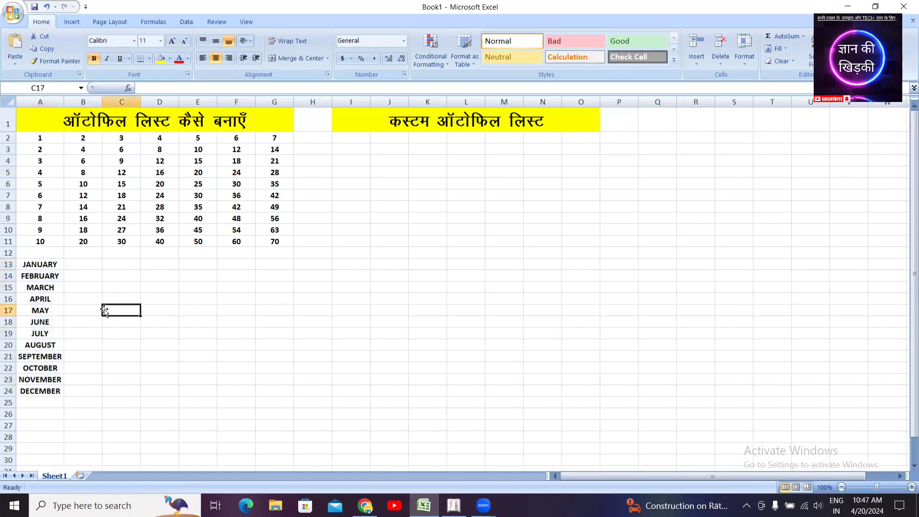
Enter DECEMBER in B13 and widen columns A and B so the month name fits
click(89, 265)
text(DEC)
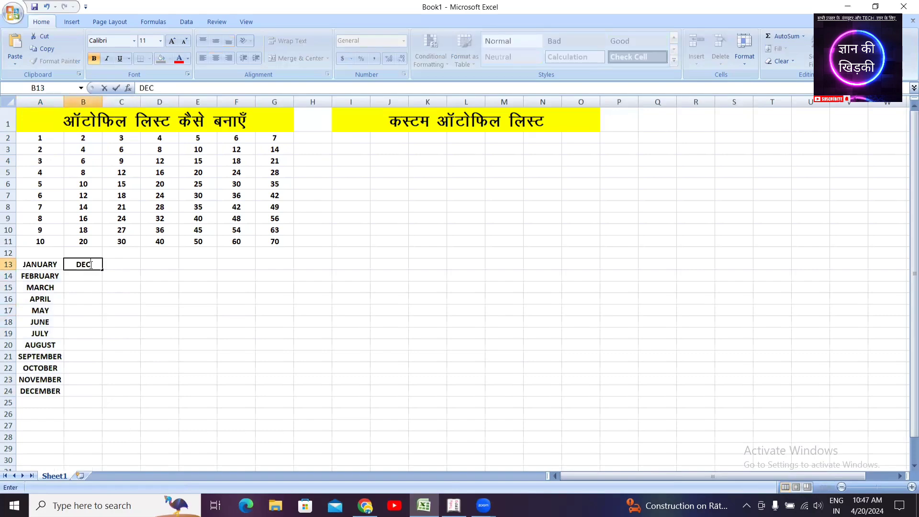
text(EMBER)
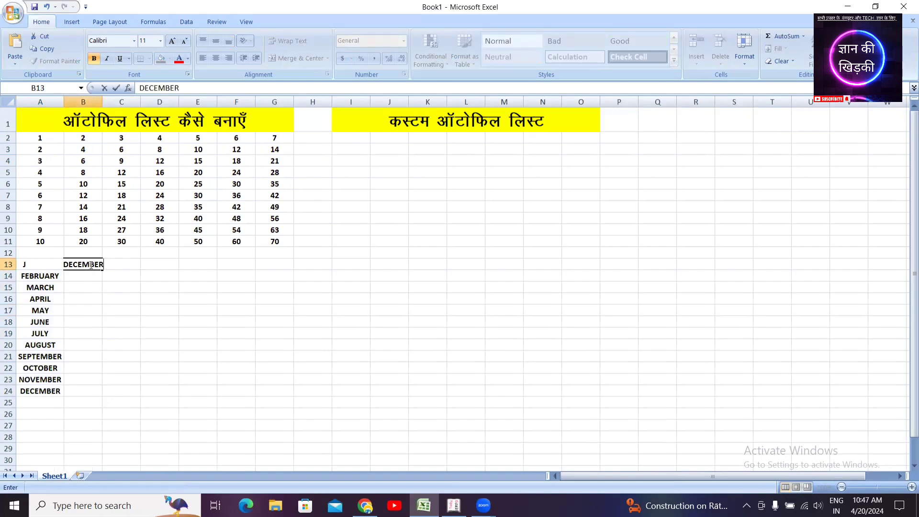
click(143, 288)
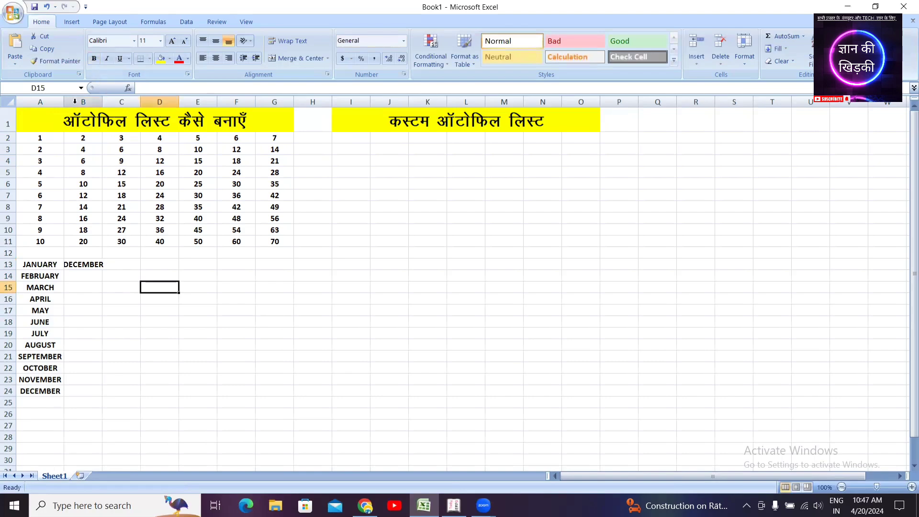
drag(64, 100, 117, 100)
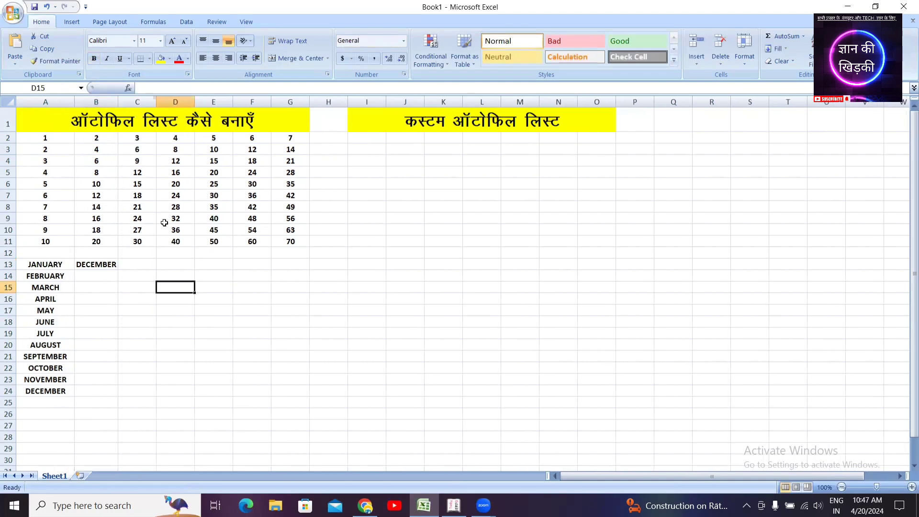
click(172, 243)
Autofill the month series from DECEMBER in B13 down to B24
click(103, 266)
drag(119, 269, 119, 400)
click(168, 356)
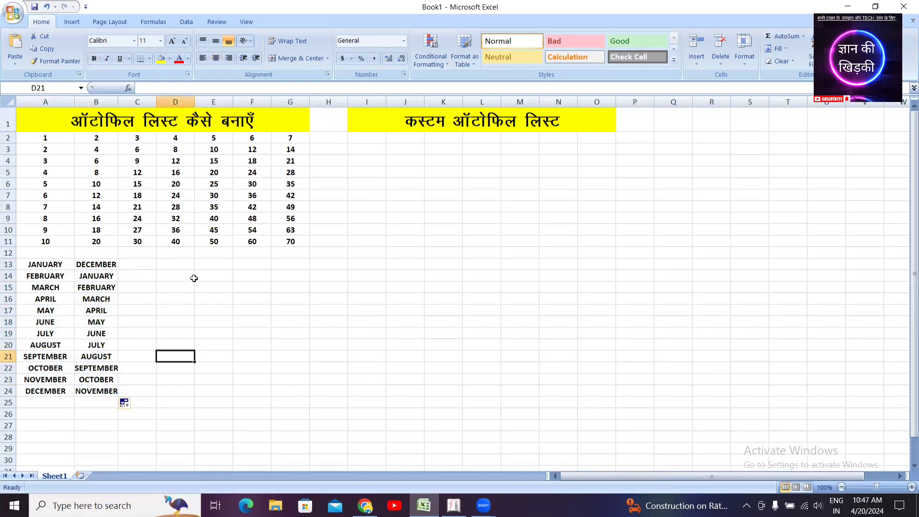
Enter MAY in C13 and autofill the month series down to C24
click(144, 263)
text(MA)
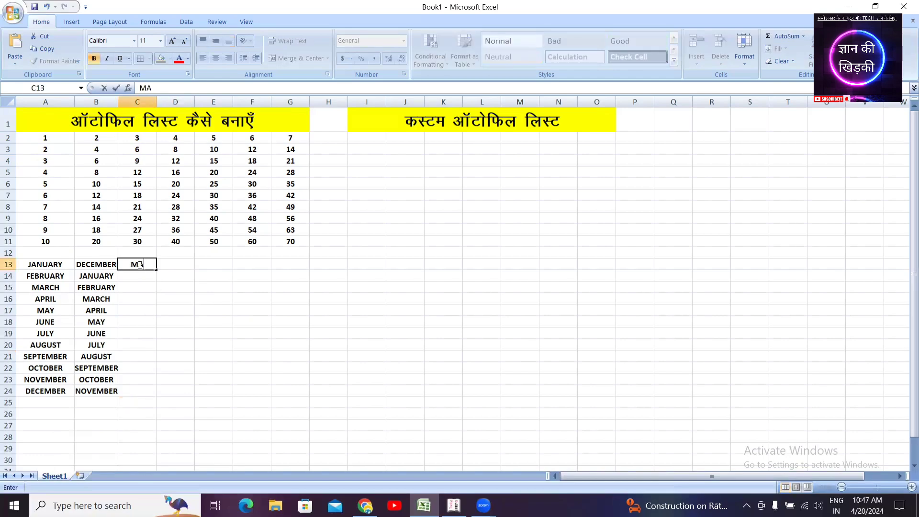
text(Y)
click(182, 312)
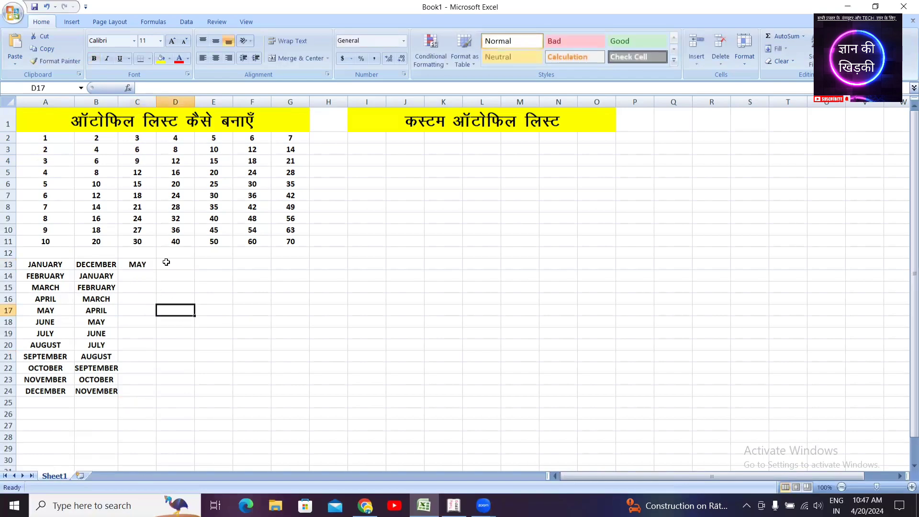
click(130, 264)
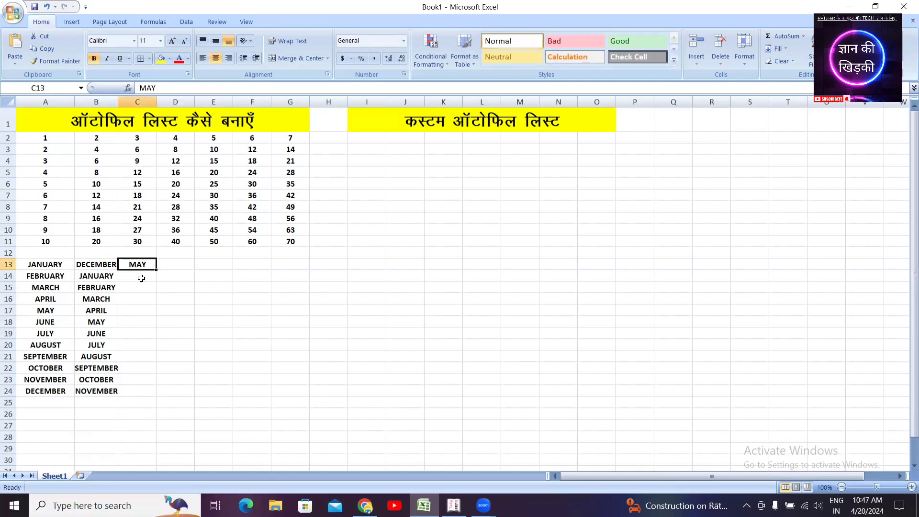
drag(158, 269, 141, 394)
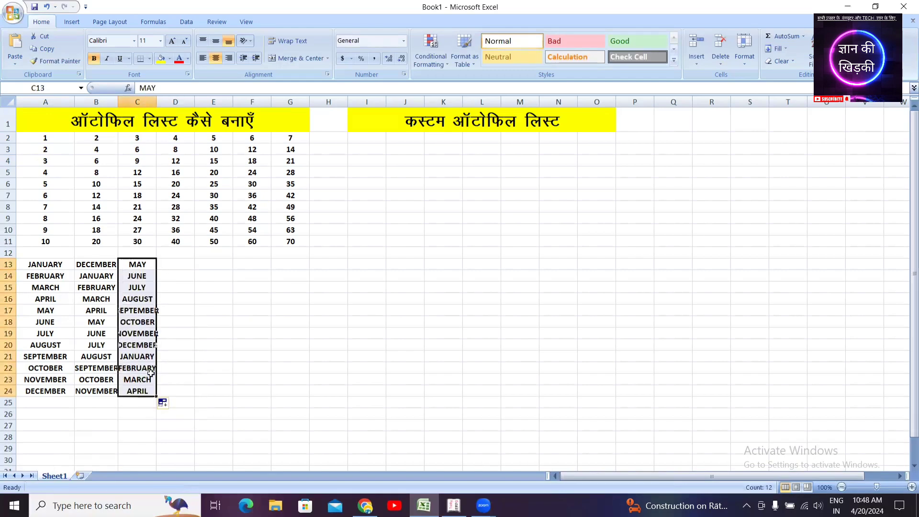
click(218, 320)
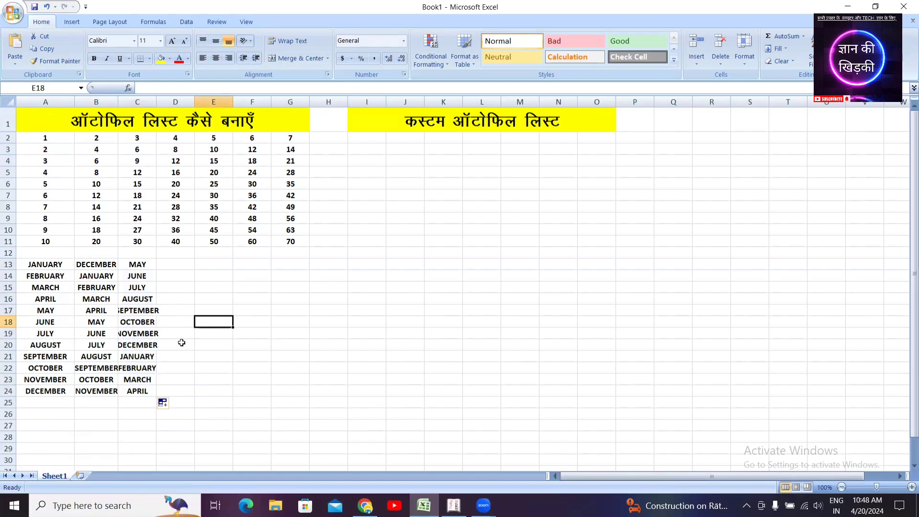
Enter SUNDAY in E13 and autofill the weekday series down to E24
click(207, 300)
double_click(213, 265)
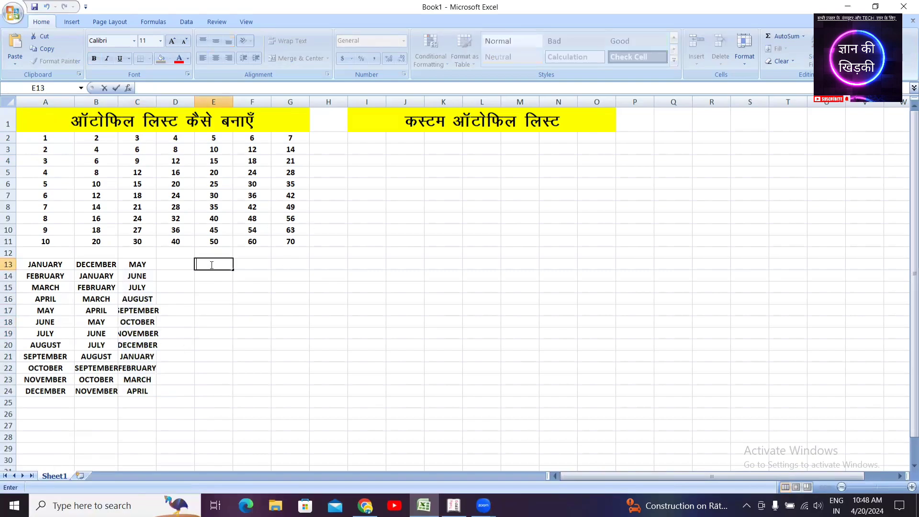
text(SUNDAY)
click(254, 300)
click(212, 263)
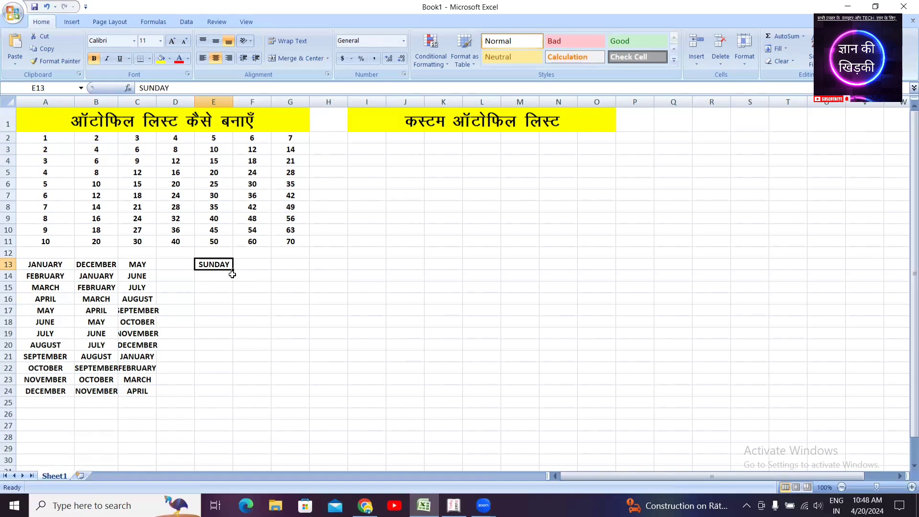
click(249, 274)
click(221, 264)
click(236, 268)
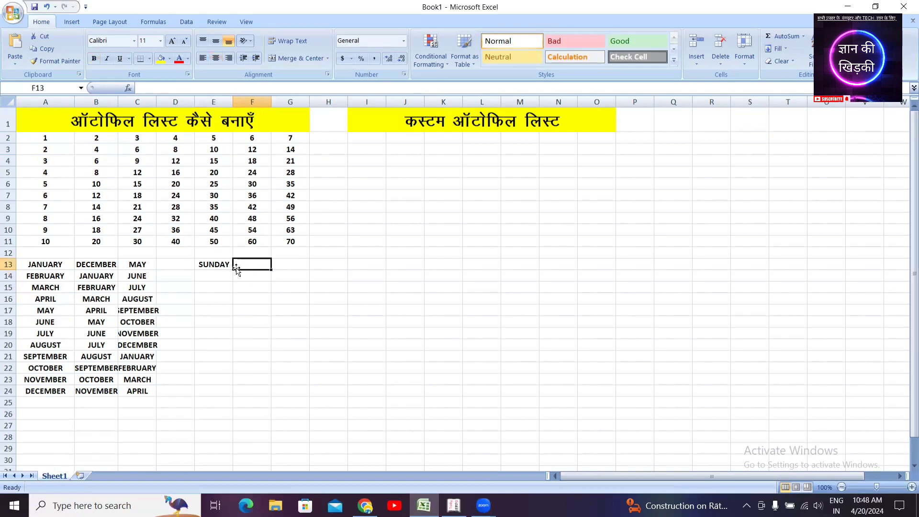
click(231, 266)
drag(233, 270, 230, 394)
click(290, 379)
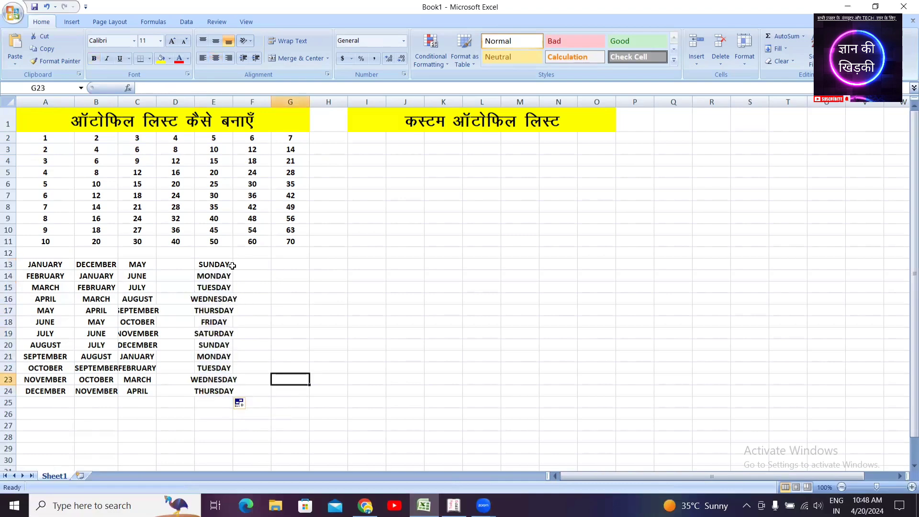
Enter FRIDAY in G13 and autofill the weekday series down to G24
click(283, 265)
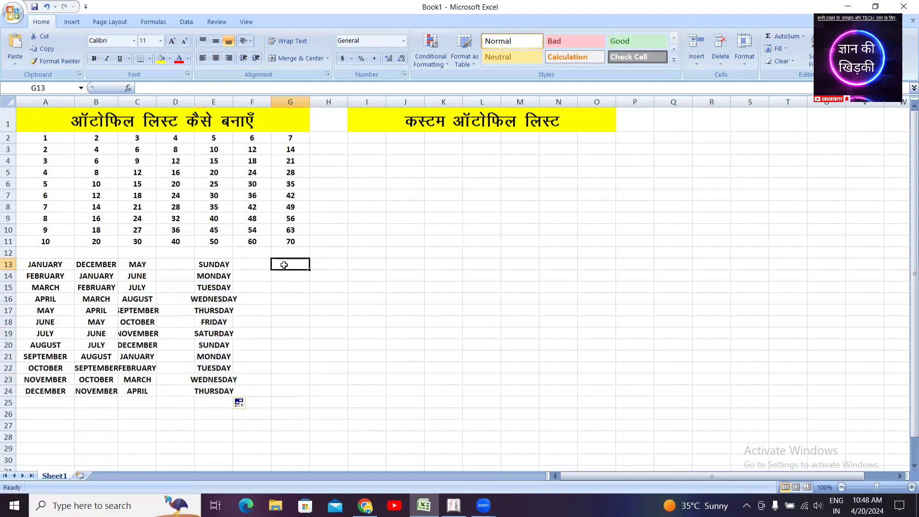
double_click(284, 265)
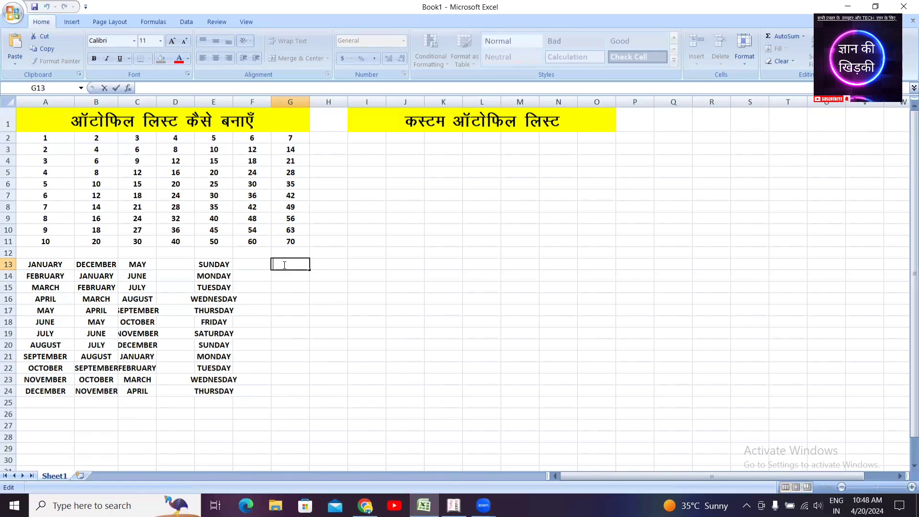
text(FRIDAY)
click(316, 279)
click(297, 267)
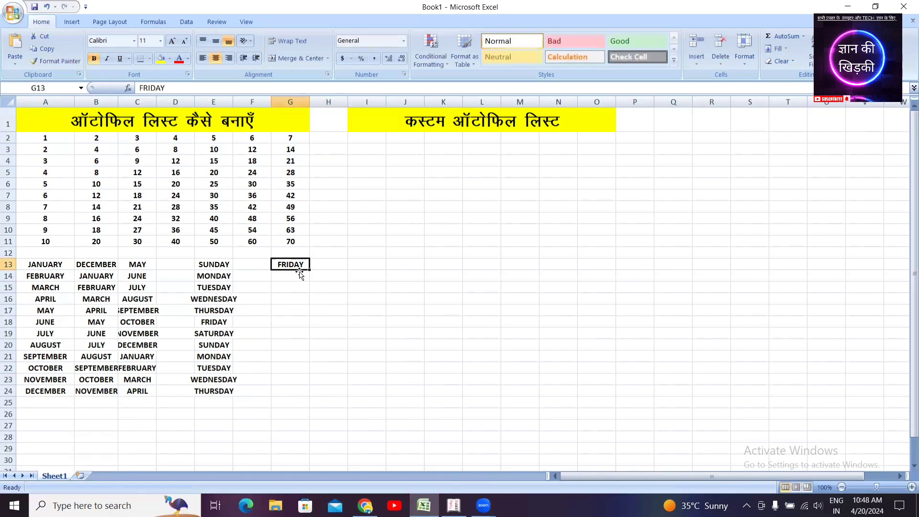
drag(309, 271, 297, 392)
click(394, 311)
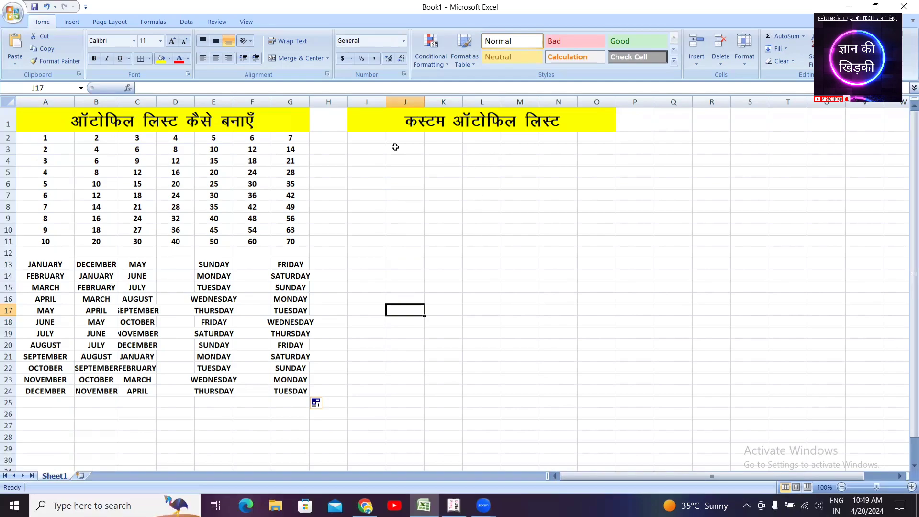
Enter the first two people's names of the custom list in I3 and I4
double_click(376, 149)
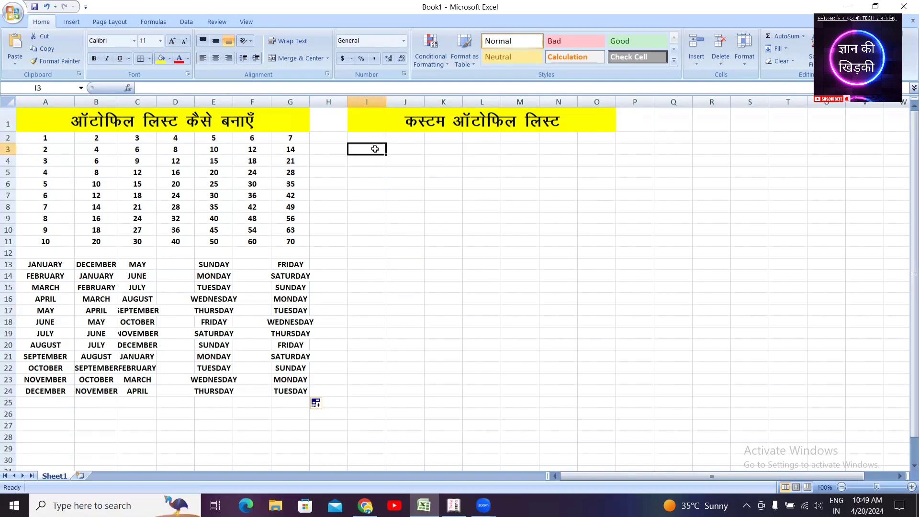
click(390, 170)
double_click(377, 150)
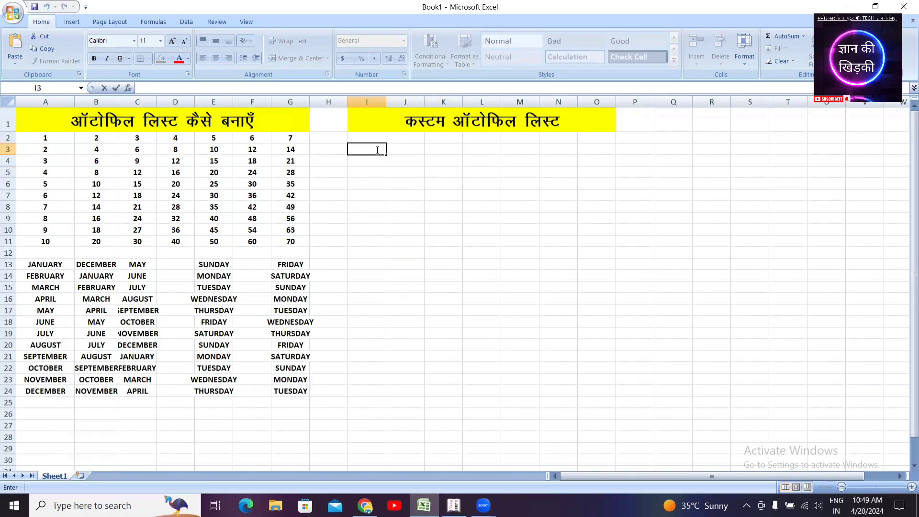
text(POOJA)
key(Return)
text(AK)
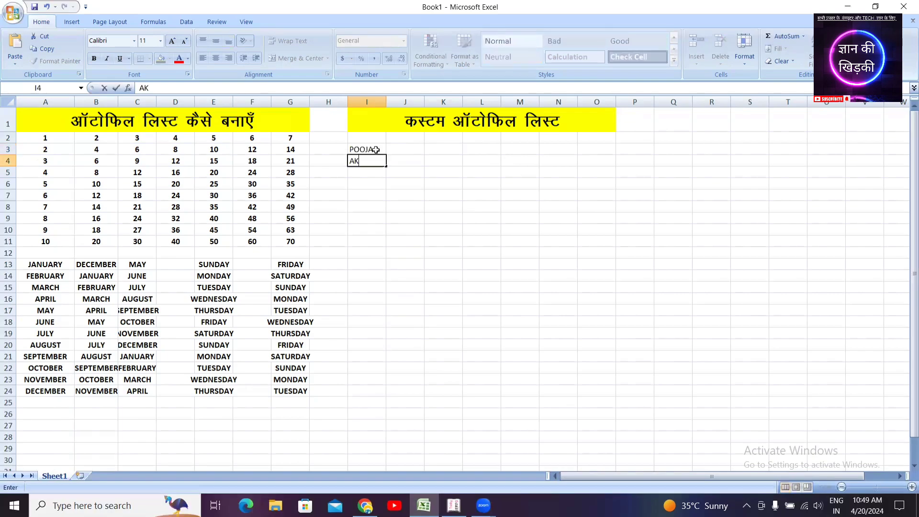
text(ANCHA)
key(Return)
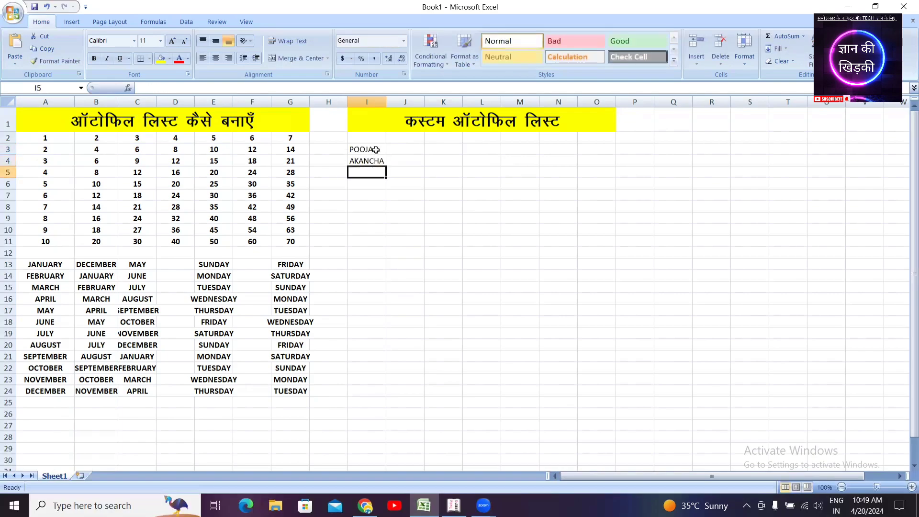
Enter the third and fourth people's names of the custom list in I5 and I6
text(RAKESH)
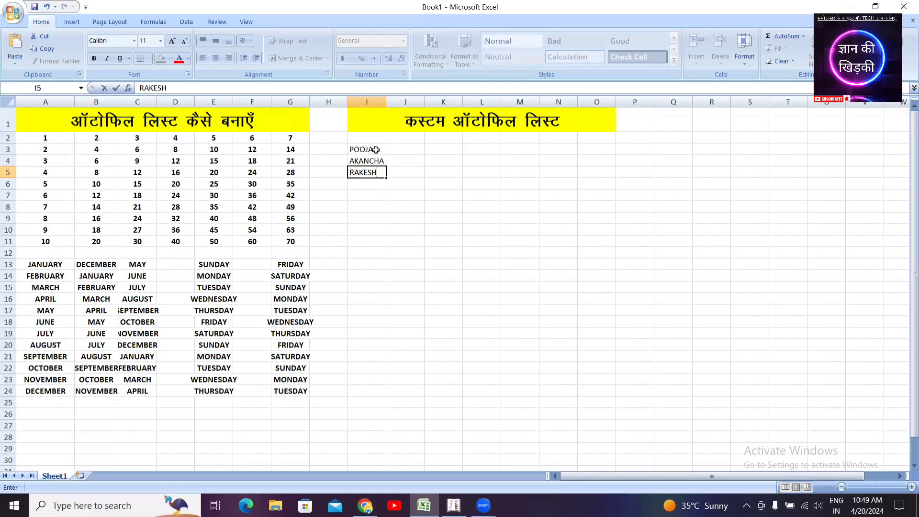
text( RA)
key(BackSpace)
key(BackSpace)
key(BackSpace)
key(Return)
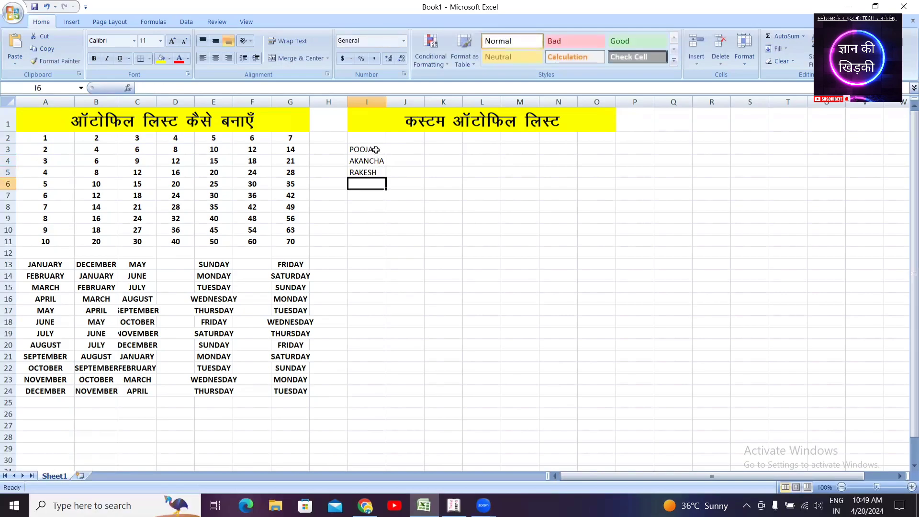
text(RAKES)
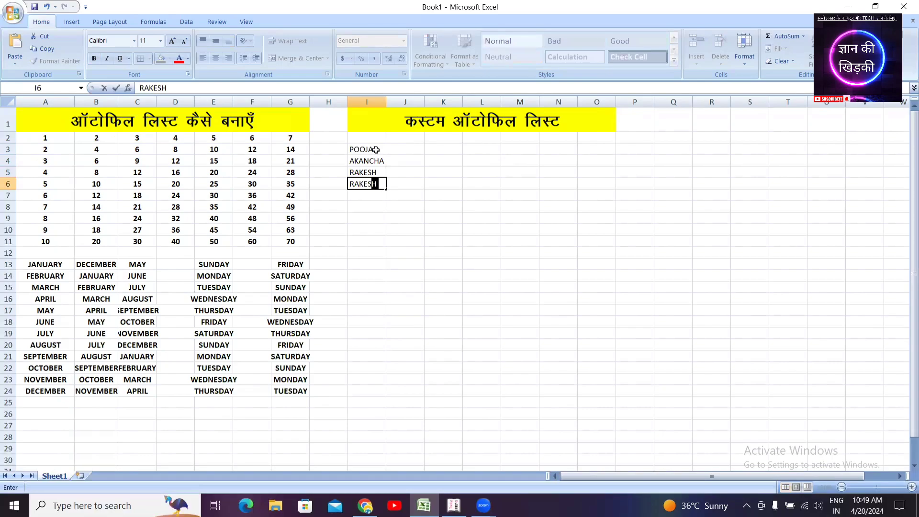
key(BackSpace)
key(BackSpace)
key(BackSpace)
key(BackSpace)
text(JESH)
key(Return)
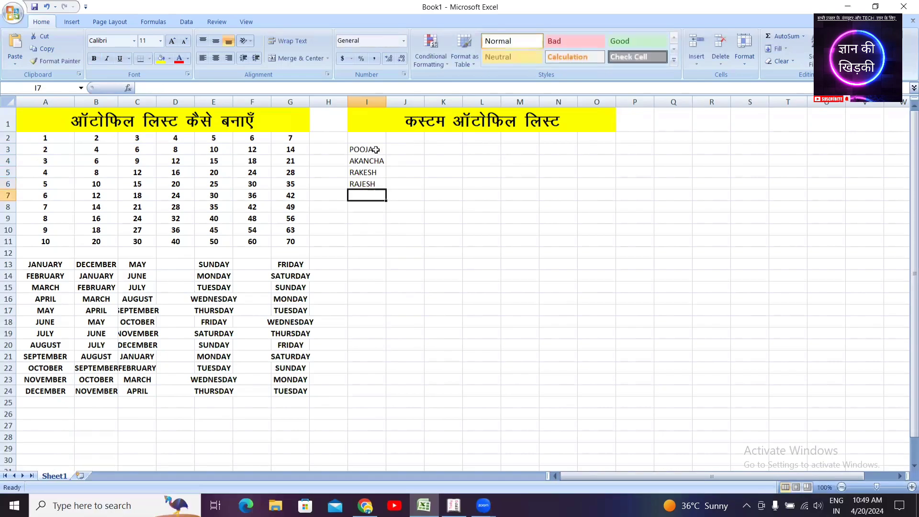
Enter the fifth and sixth people's names in I7 and I8, correcting the spelling in I7
text(MOHAMN)
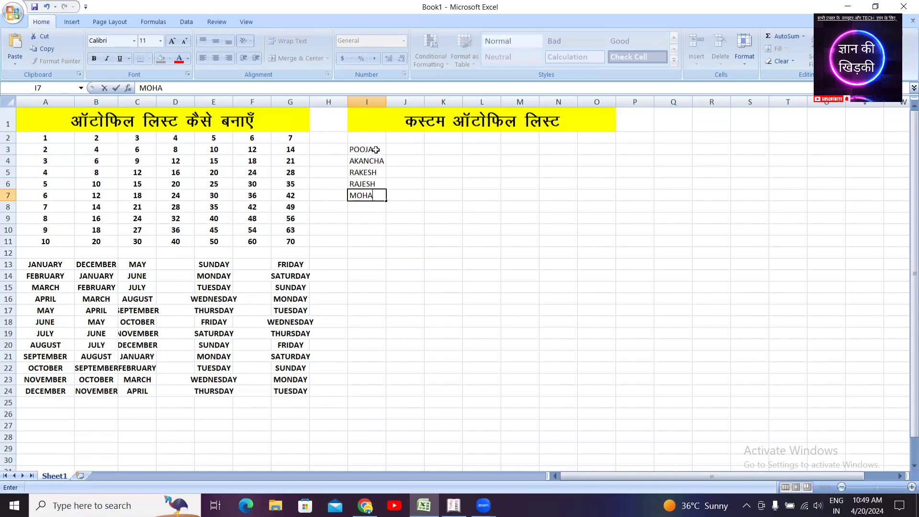
key(Return)
text(MU)
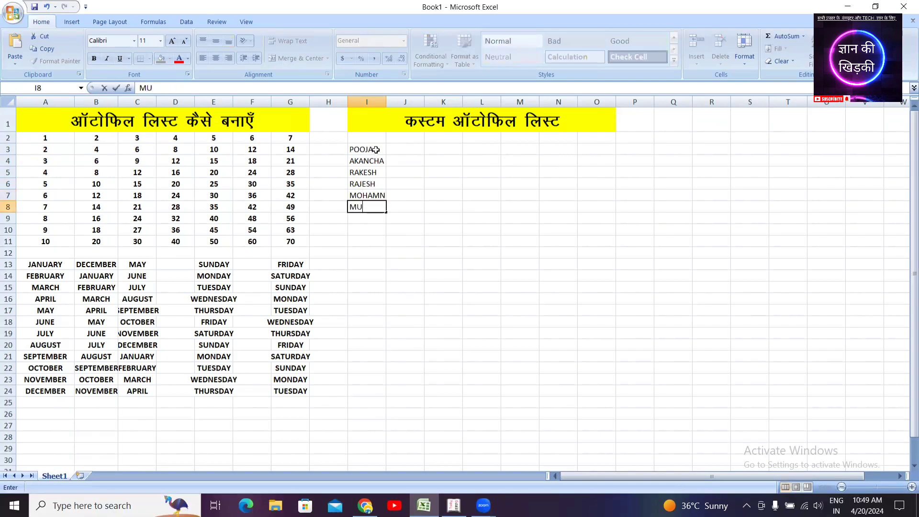
text(RAR)
key(Return)
double_click(375, 195)
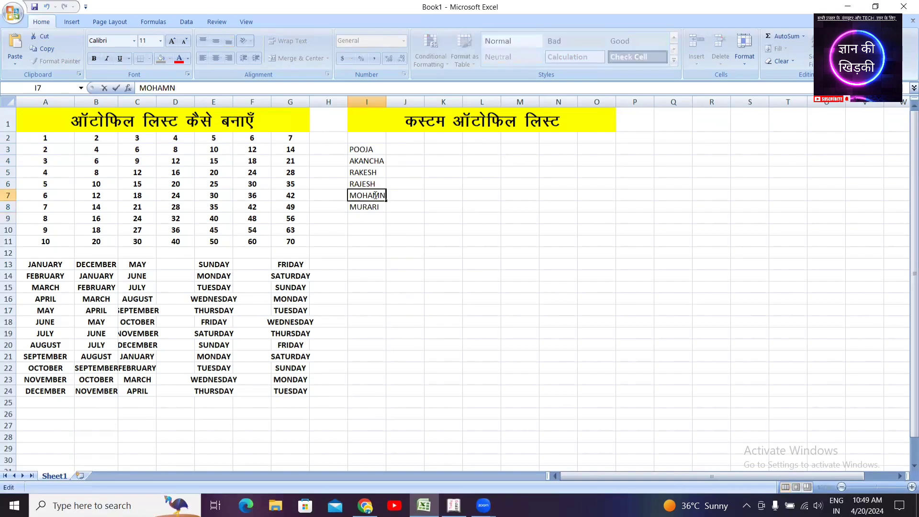
key(BackSpace)
click(418, 250)
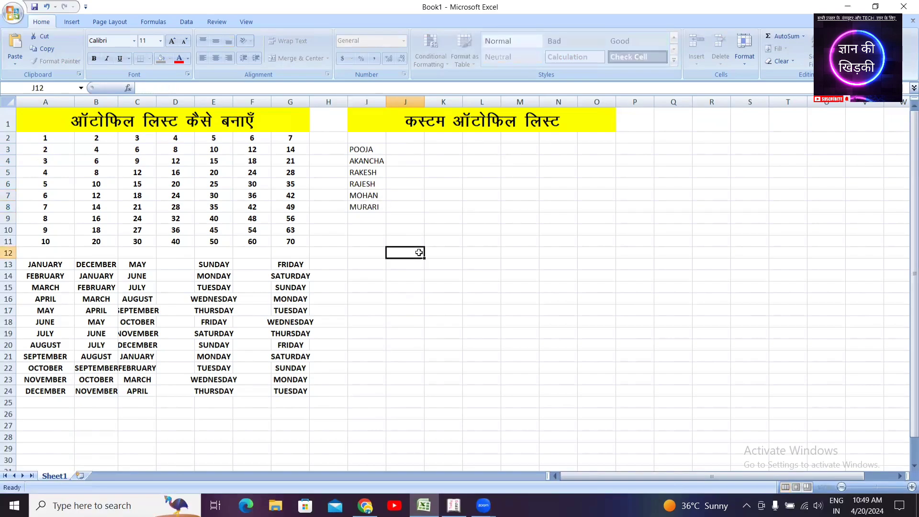
Select the names in I3:I8 as the source for the custom list
click(371, 152)
drag(371, 152, 374, 206)
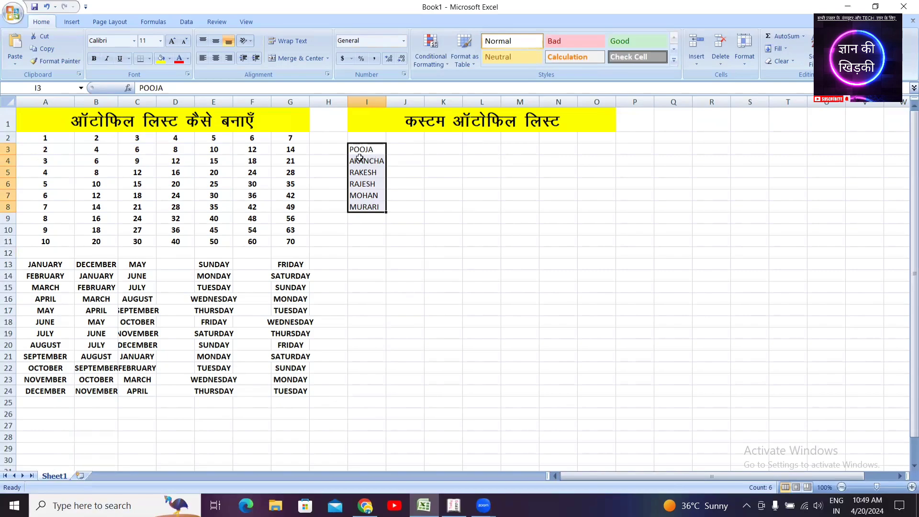
click(426, 185)
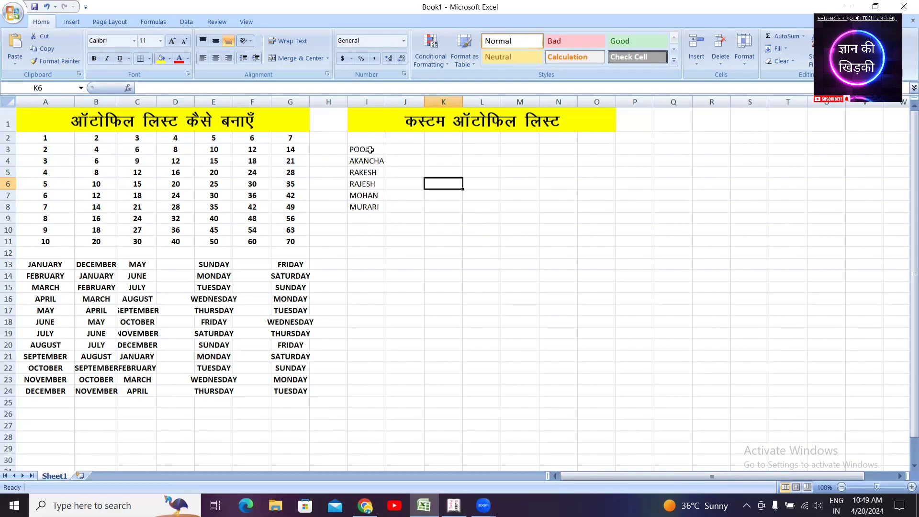
drag(370, 150, 366, 206)
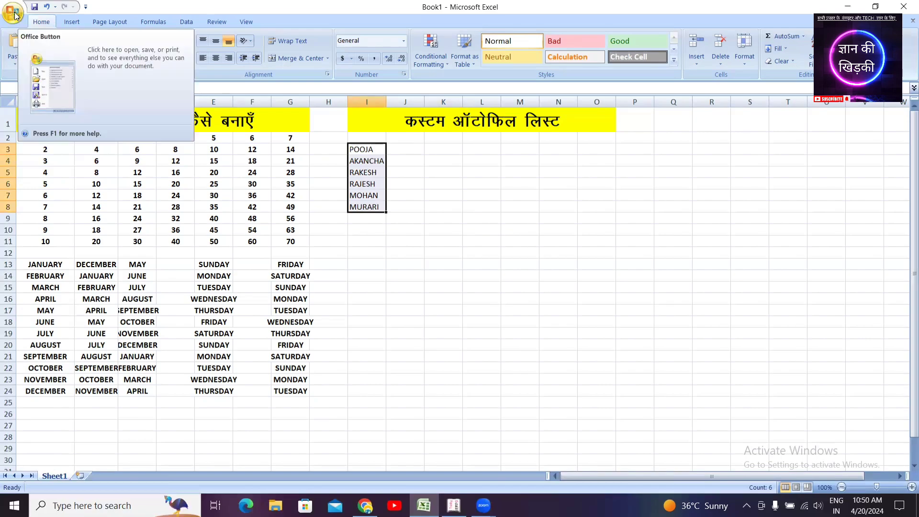
click(14, 14)
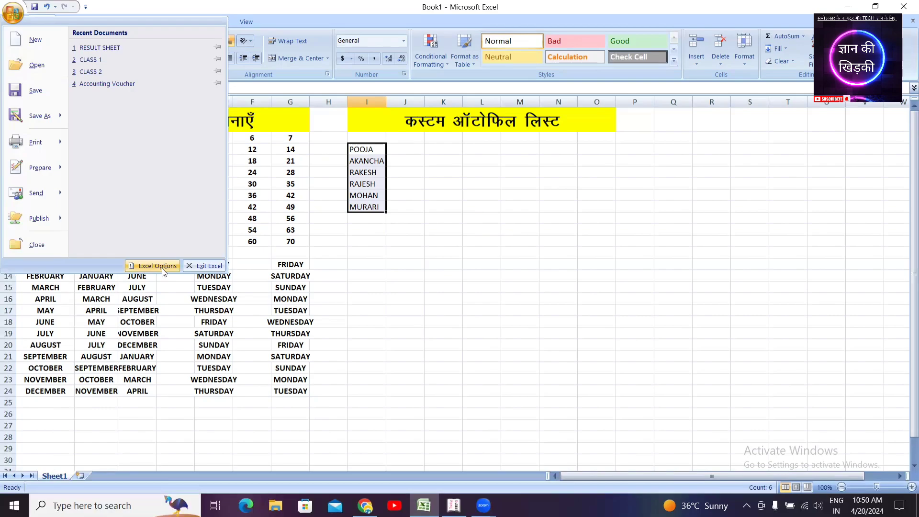
click(158, 265)
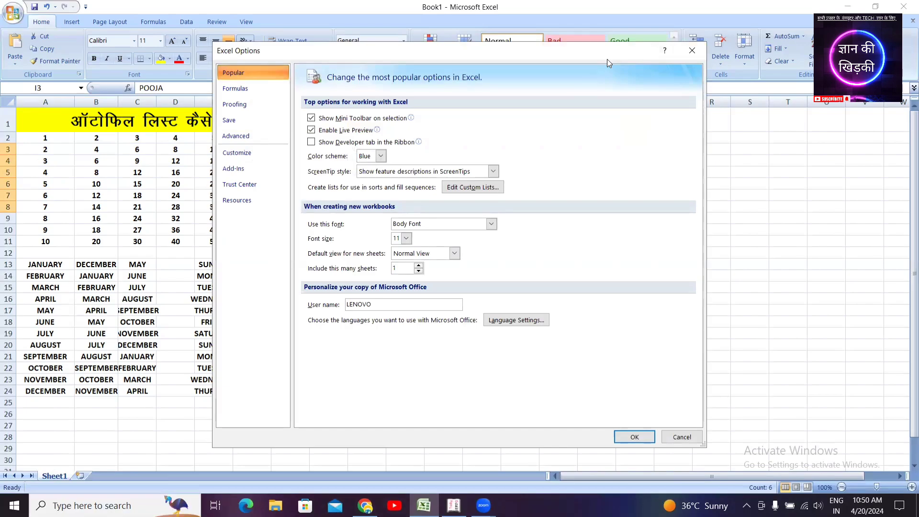
drag(607, 59, 794, 17)
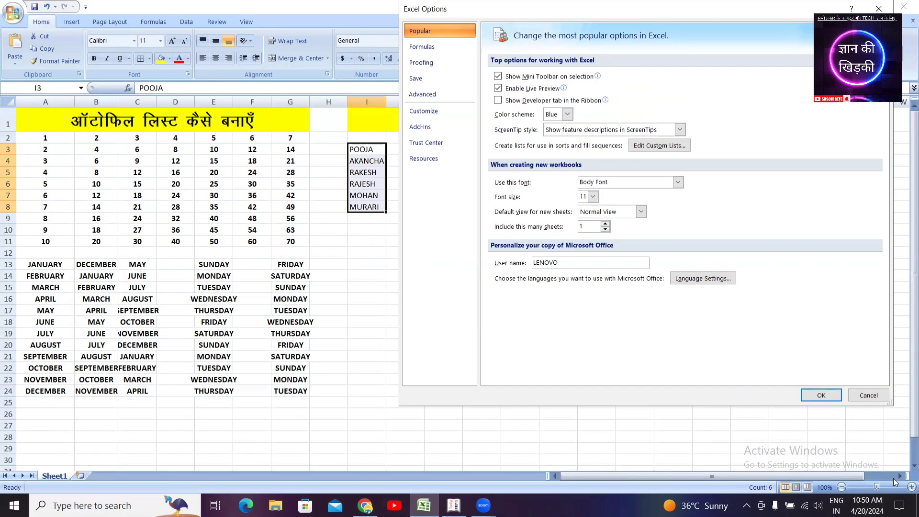
click(864, 397)
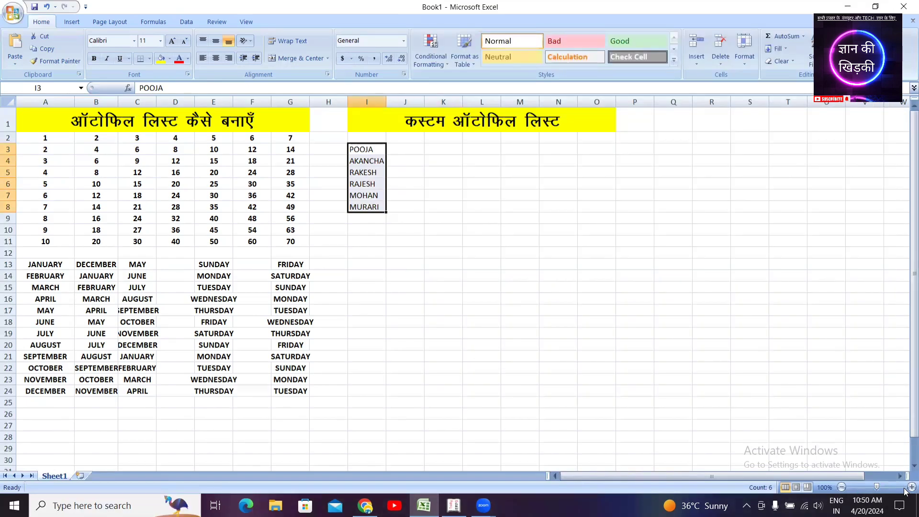
Open the Custom Lists editor from the Excel Options, keeping the names I3:I8 selected
click(911, 487)
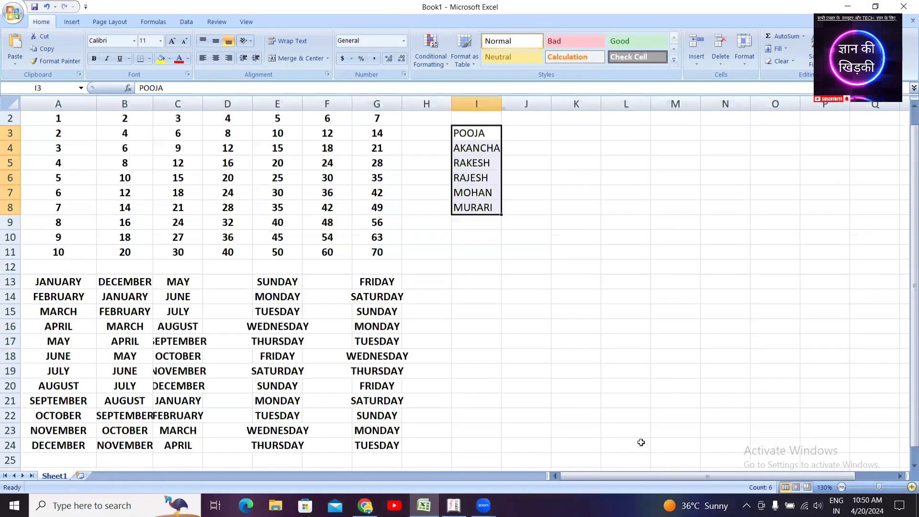
scroll(641, 443, up, 1)
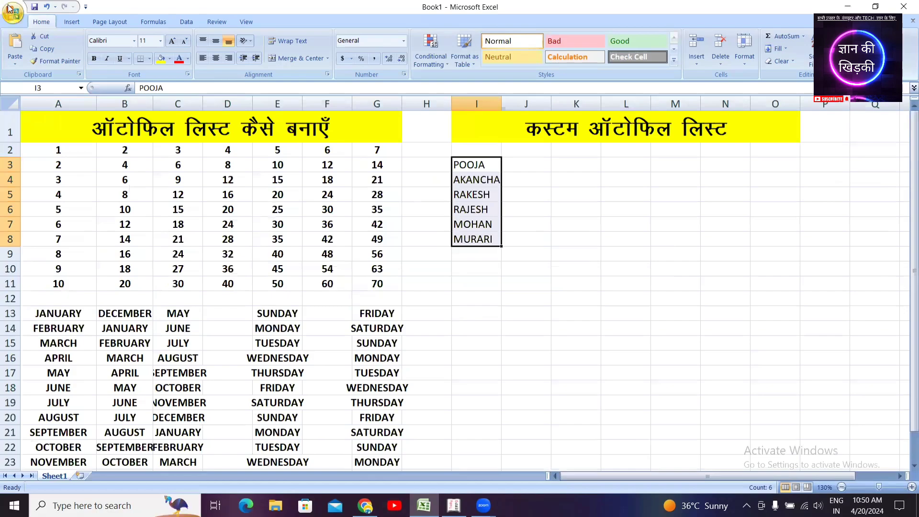
click(12, 13)
click(153, 266)
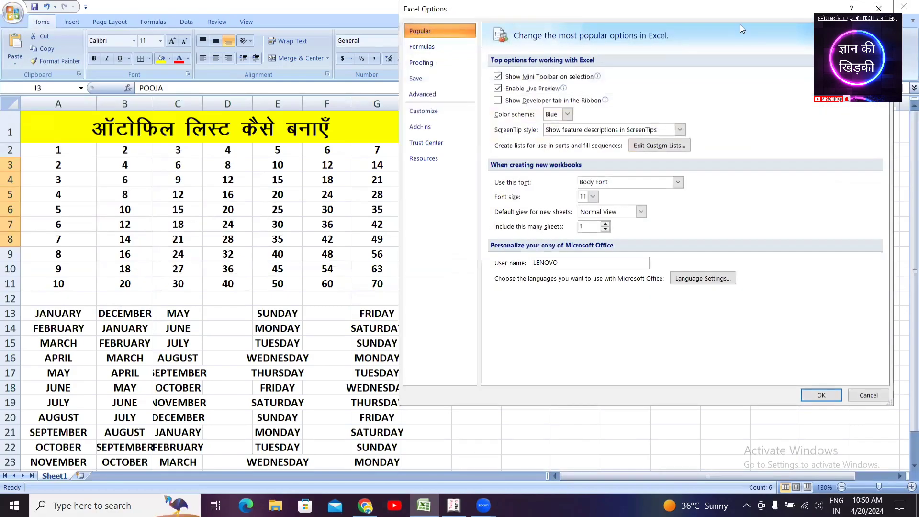
drag(740, 9, 333, 34)
drag(482, 428, 302, 212)
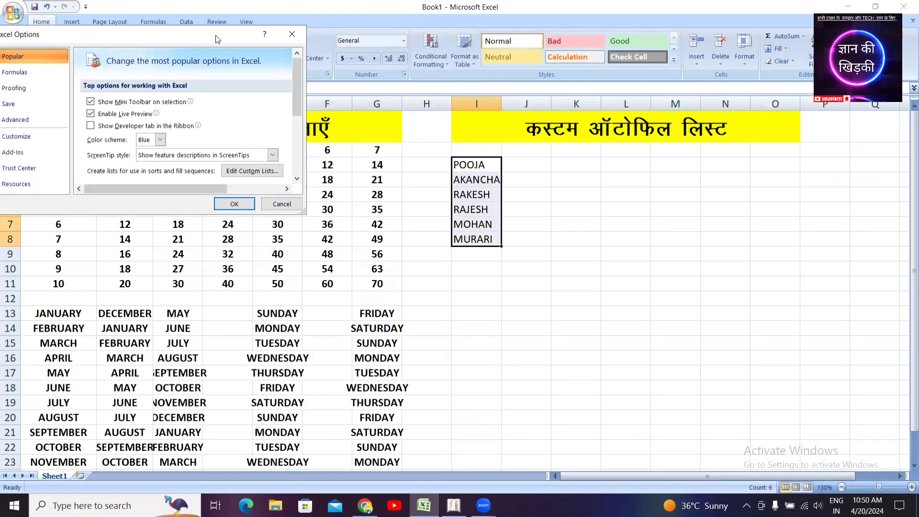
drag(215, 39, 332, 125)
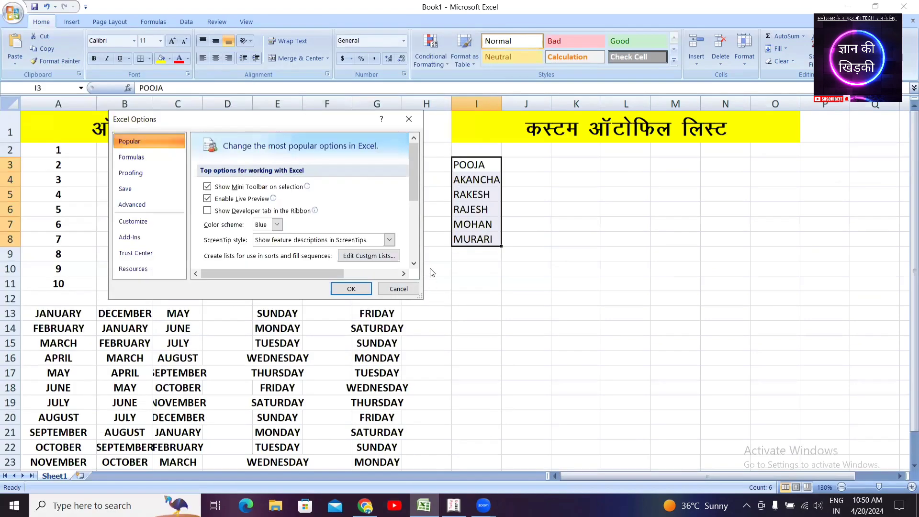
drag(424, 261, 442, 261)
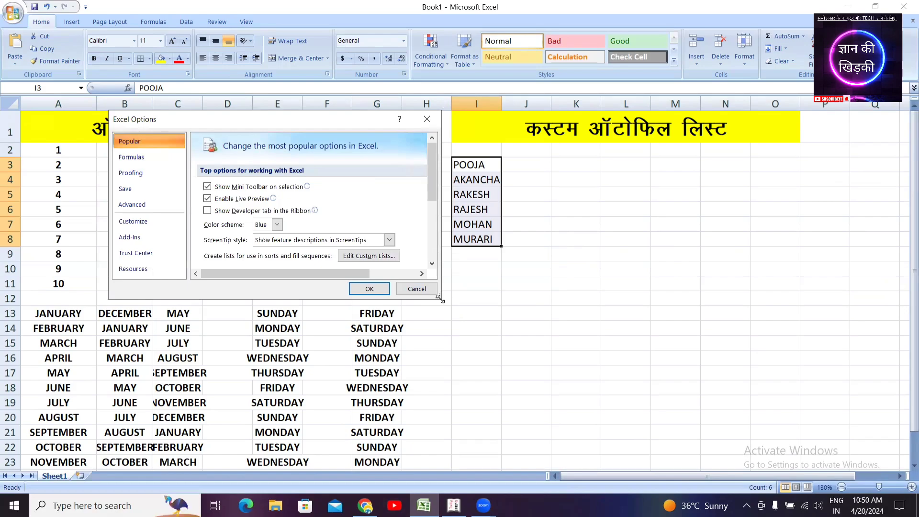
drag(440, 298, 449, 367)
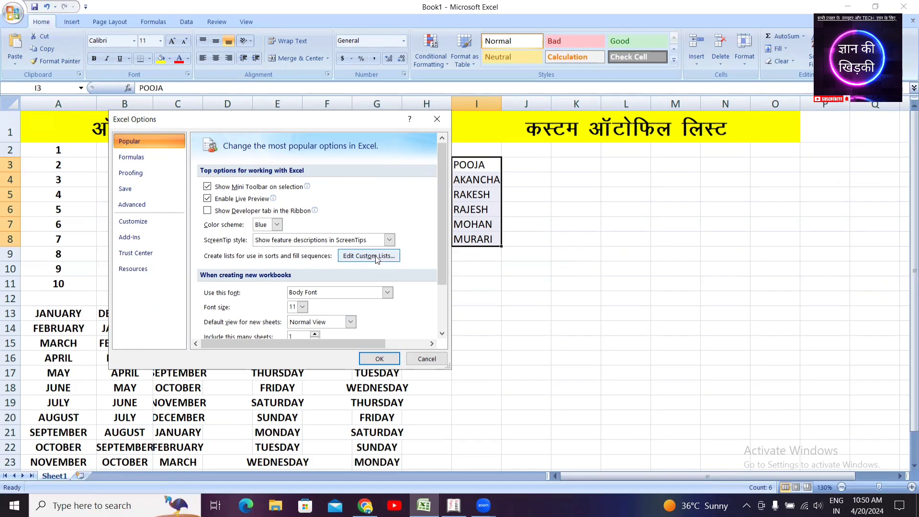
drag(375, 125, 350, 124)
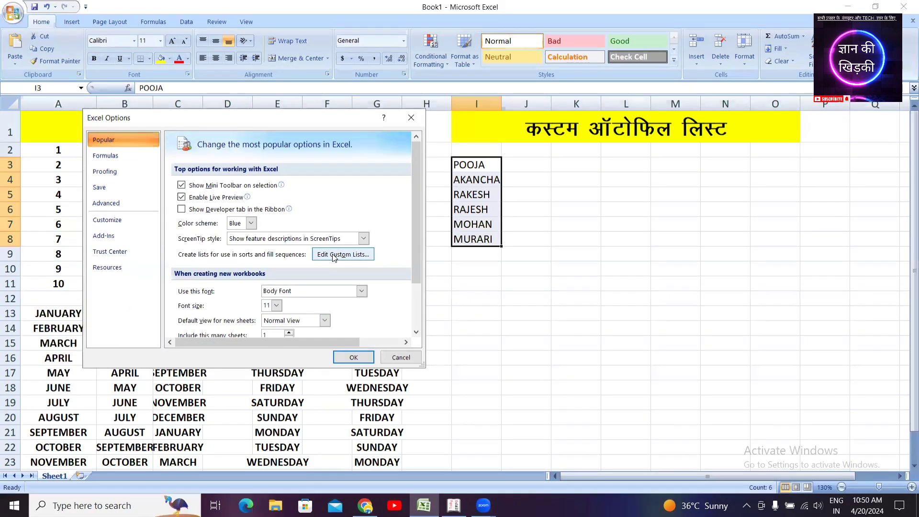
click(338, 256)
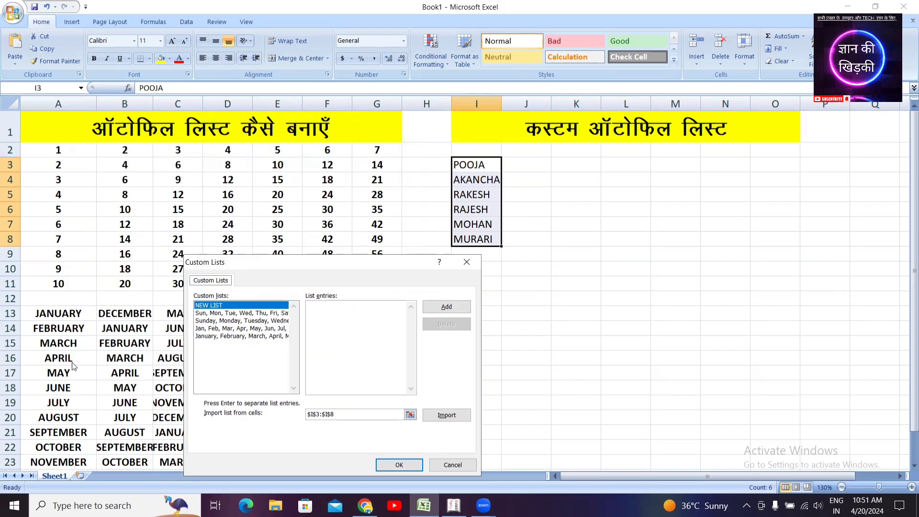
Import the names from $I$3:$I$8 as a new custom list and accept the options
click(348, 323)
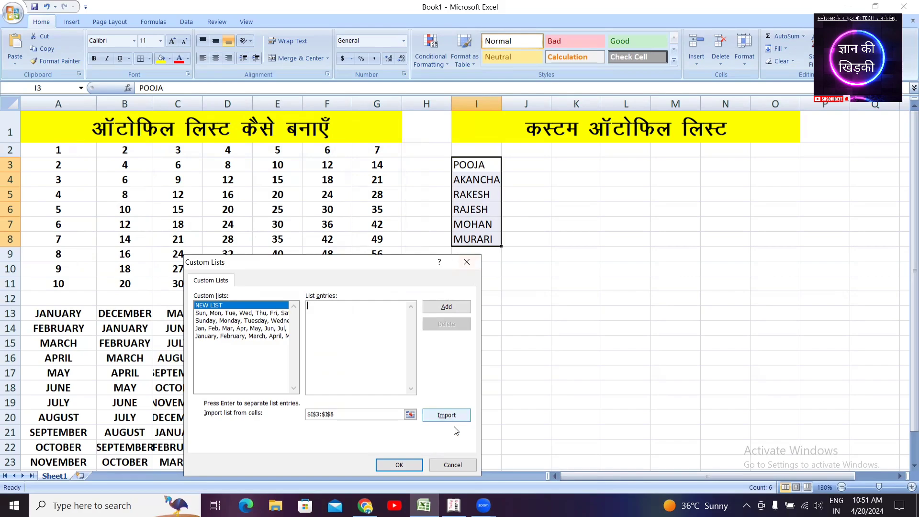
click(410, 415)
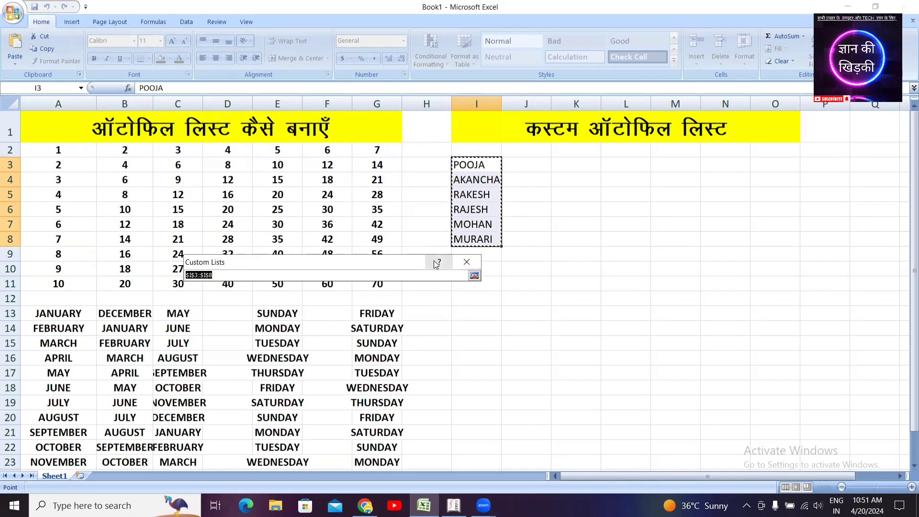
drag(358, 263, 605, 262)
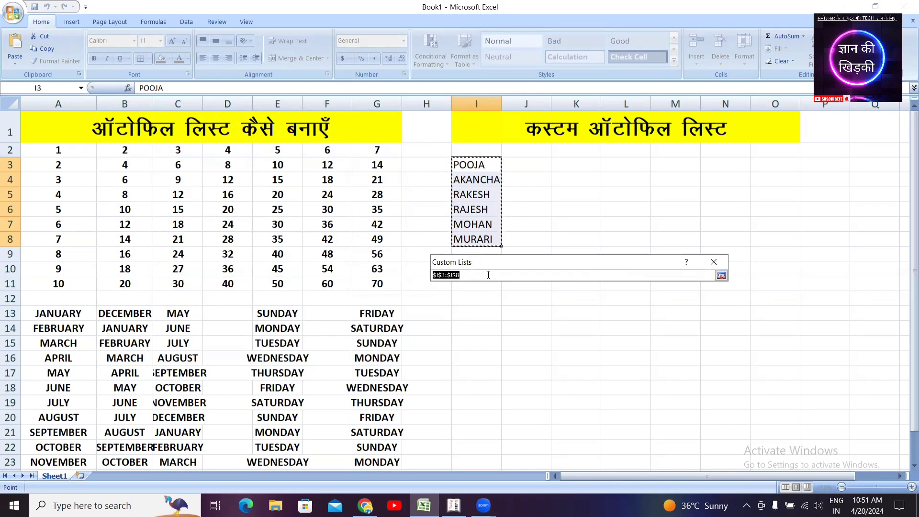
click(721, 276)
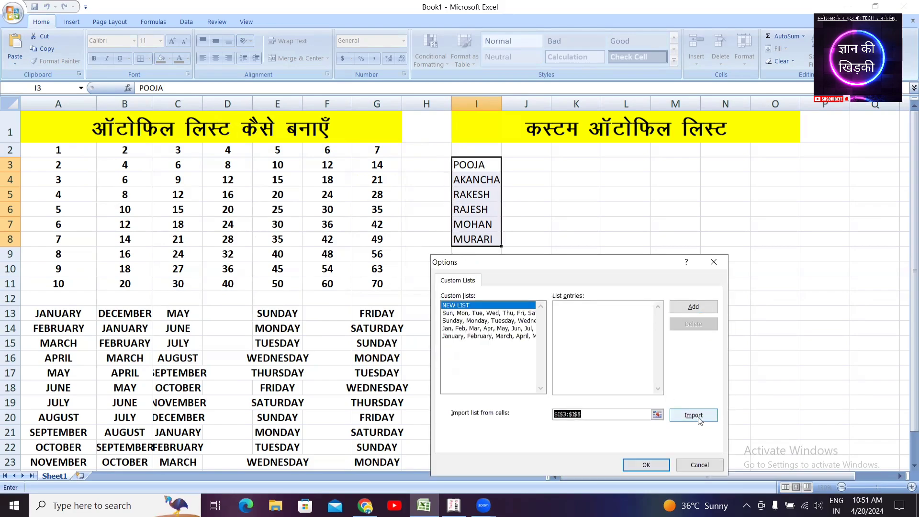
click(698, 419)
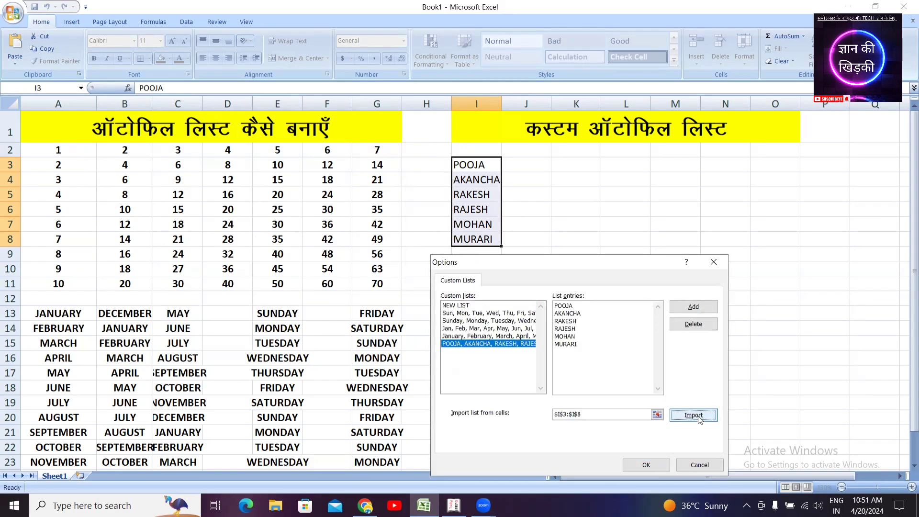
click(646, 463)
click(499, 472)
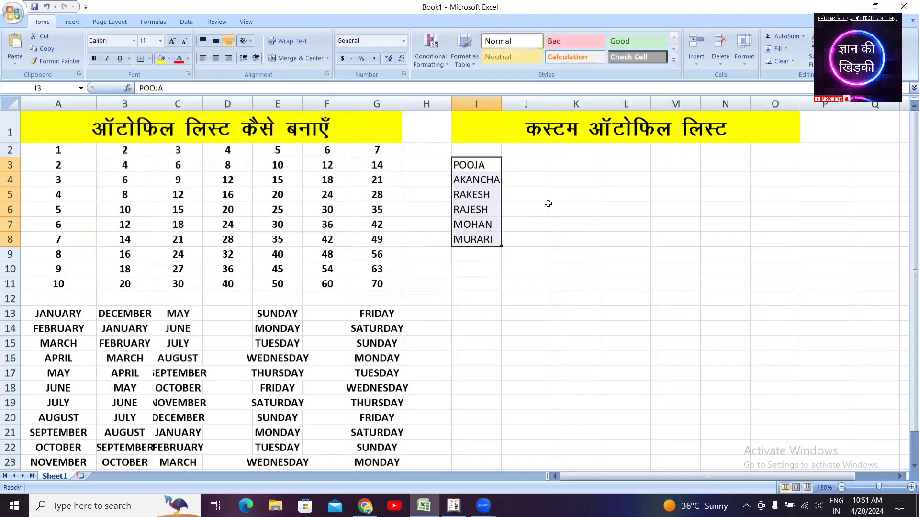
Clear the typed names from I3:I8
click(547, 204)
drag(488, 160, 497, 234)
key(Delete)
click(526, 233)
Enter the custom list's first name in I3 and autofill the series down to I10
double_click(471, 163)
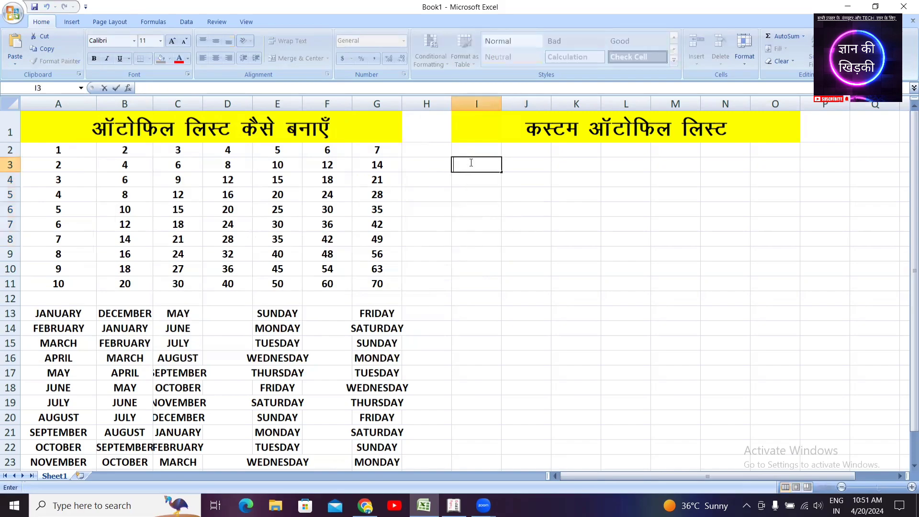
text(POOJA)
click(626, 193)
click(466, 164)
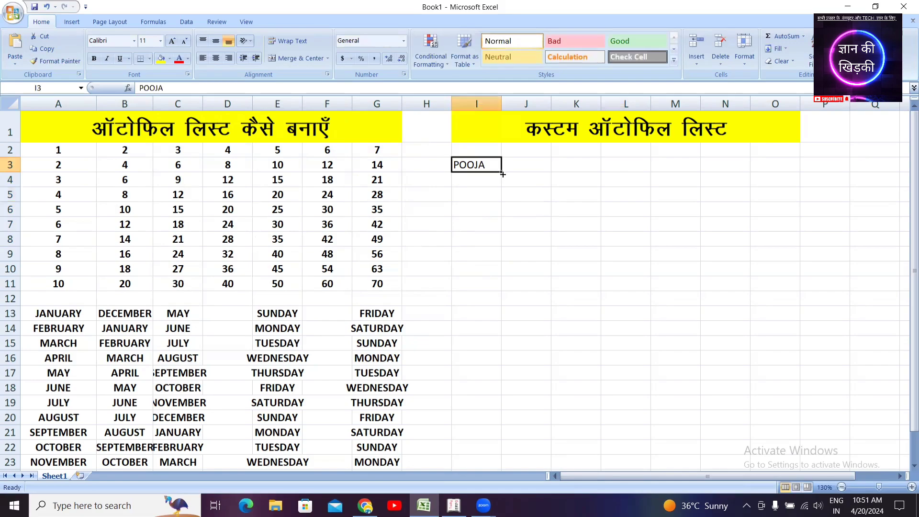
drag(502, 174, 502, 273)
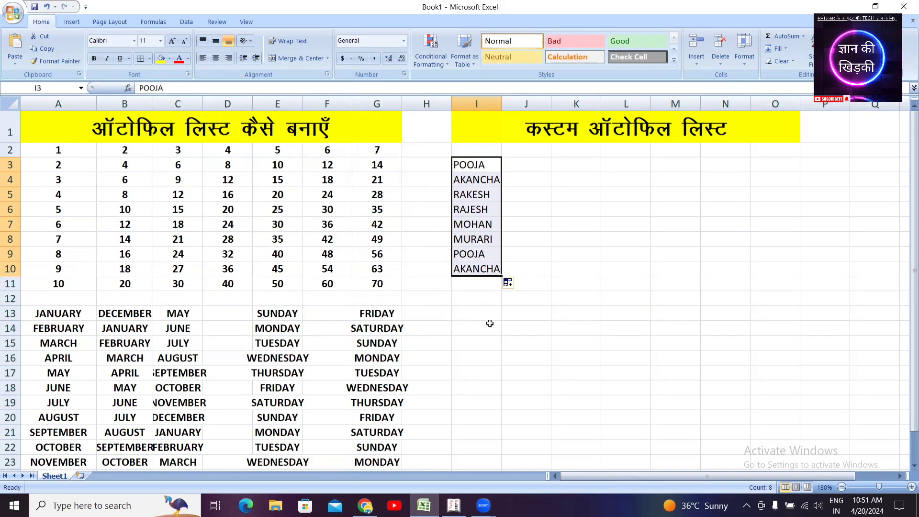
Enter the custom list's third name in K3 and autofill the series down to K10
click(565, 164)
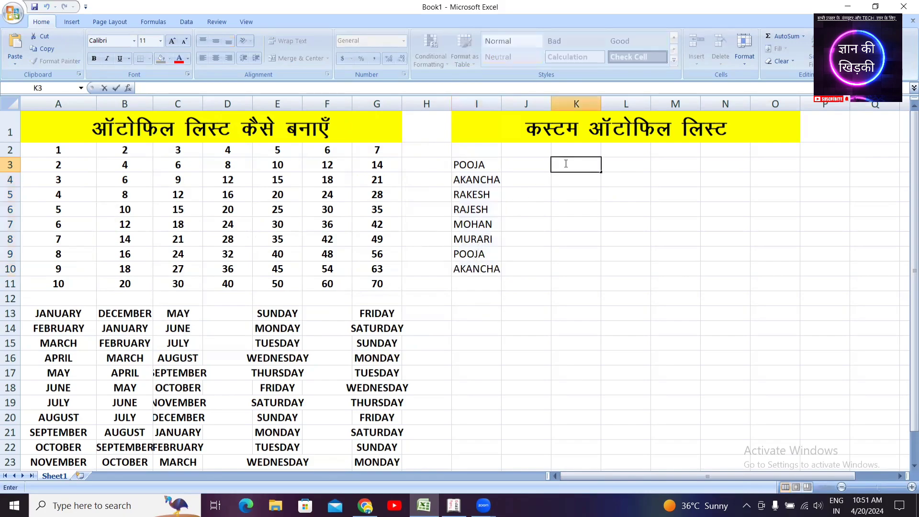
text(RAKESH)
click(639, 248)
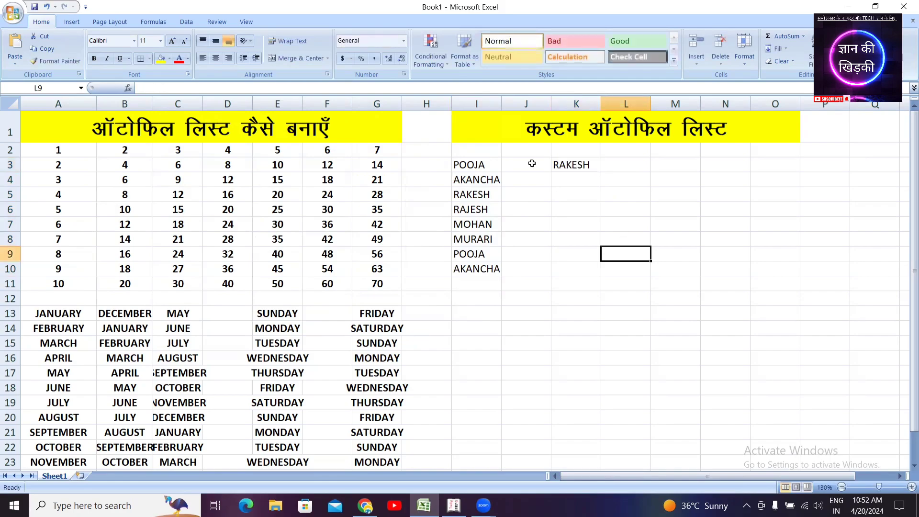
click(582, 161)
drag(601, 174, 593, 270)
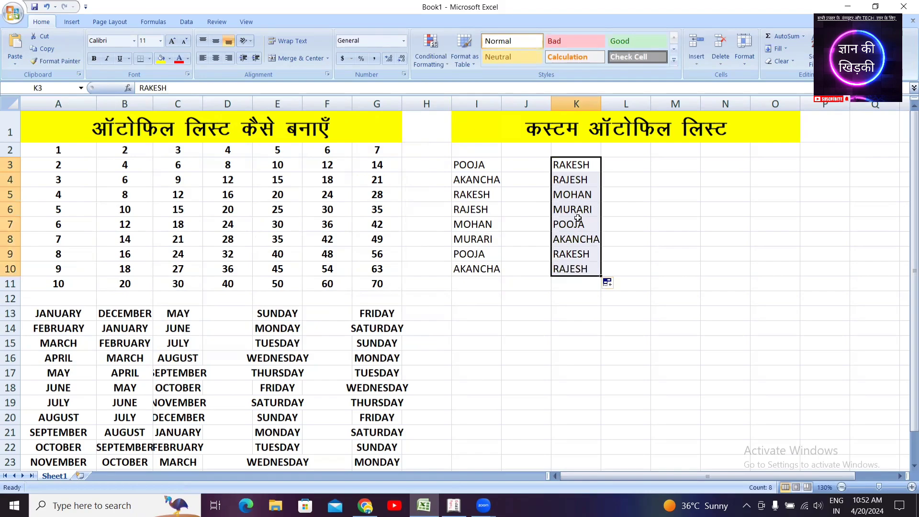
click(543, 317)
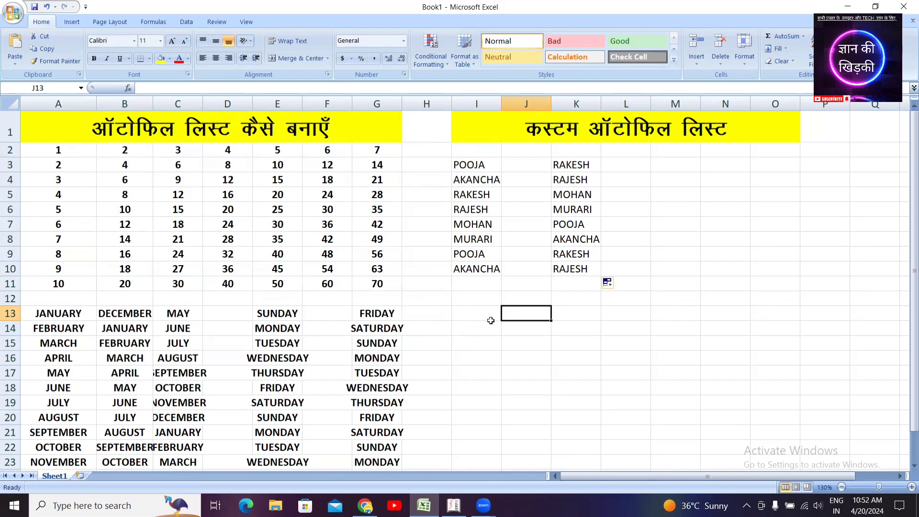
Enter KEYBOARD, MOISR, WIRE and MONITOR down column I in cells I13:I16
scroll(491, 320, down, 1)
click(477, 250)
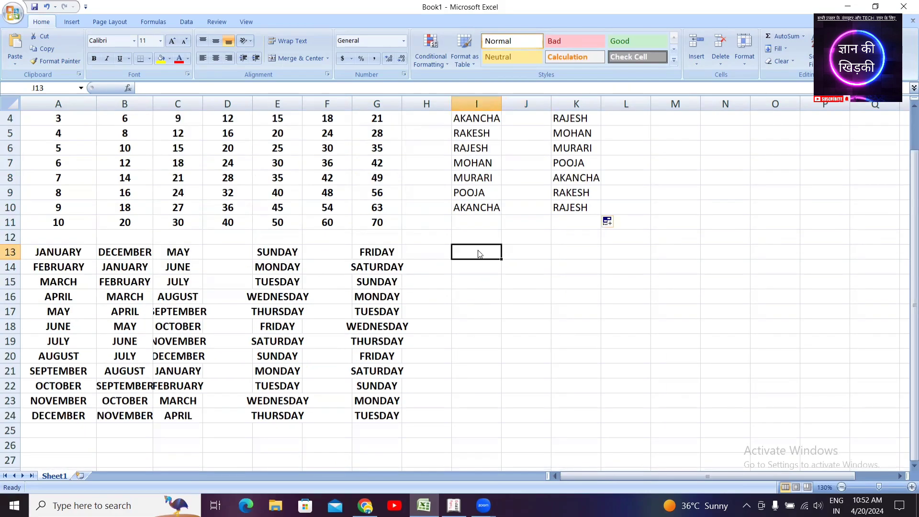
text(KEYBOARD)
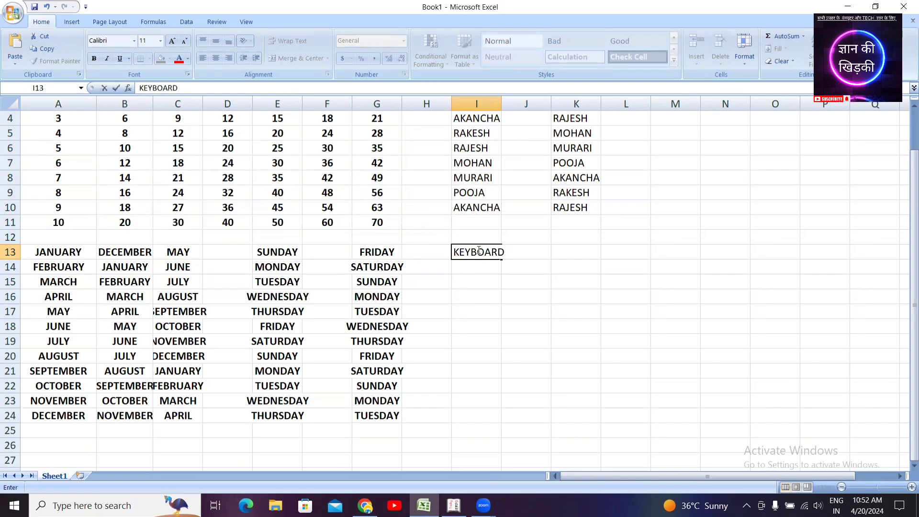
key(Return)
text(MOISR)
key(Return)
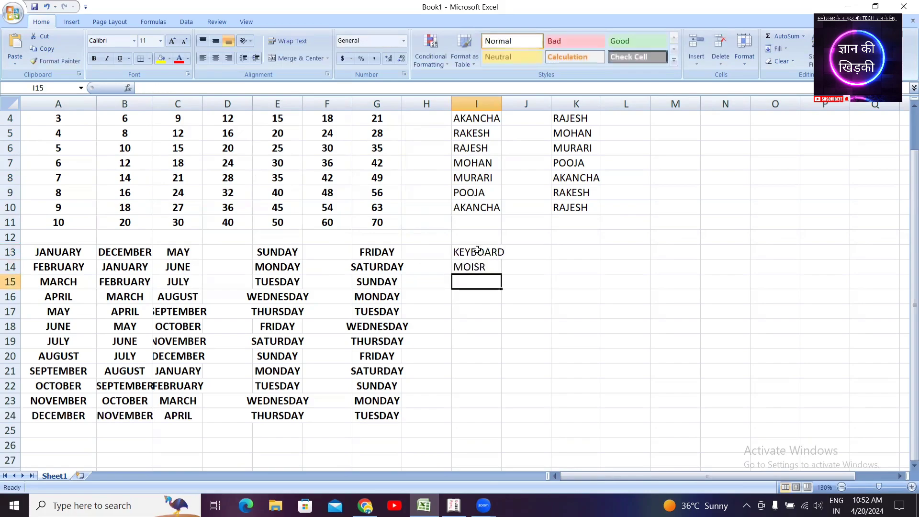
text(WIRE)
key(Return)
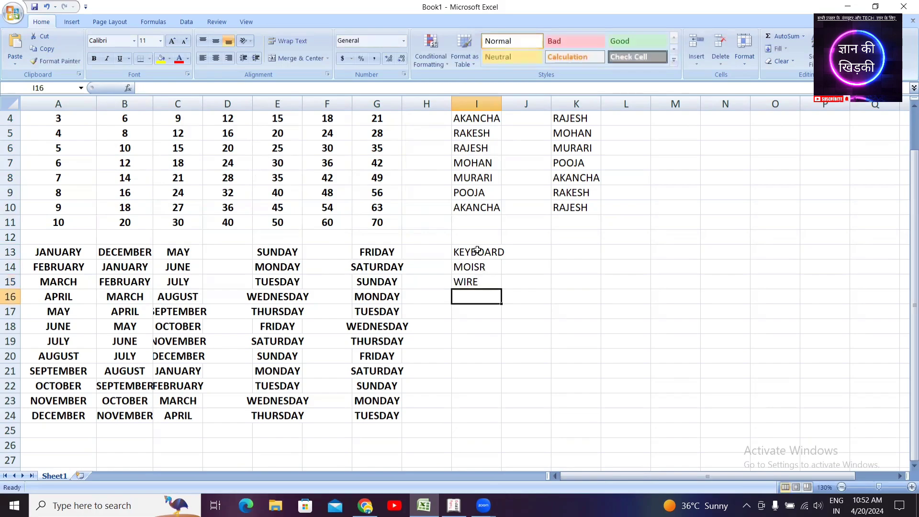
text(MONITOR)
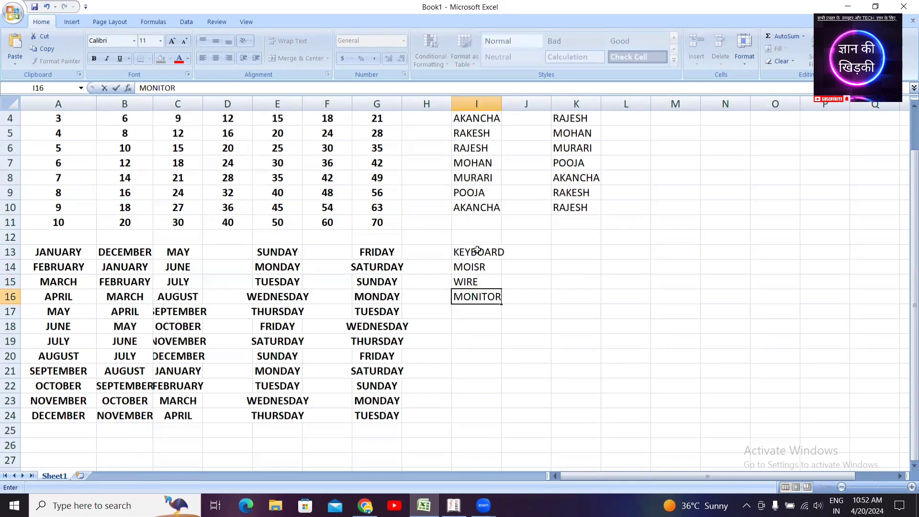
key(Return)
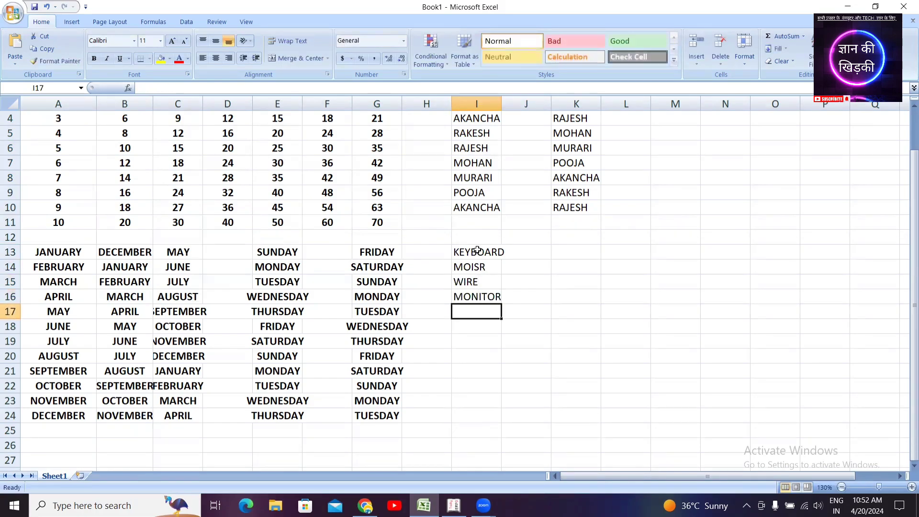
Correct the misspelled entry in I14 to MOUSE
click(492, 266)
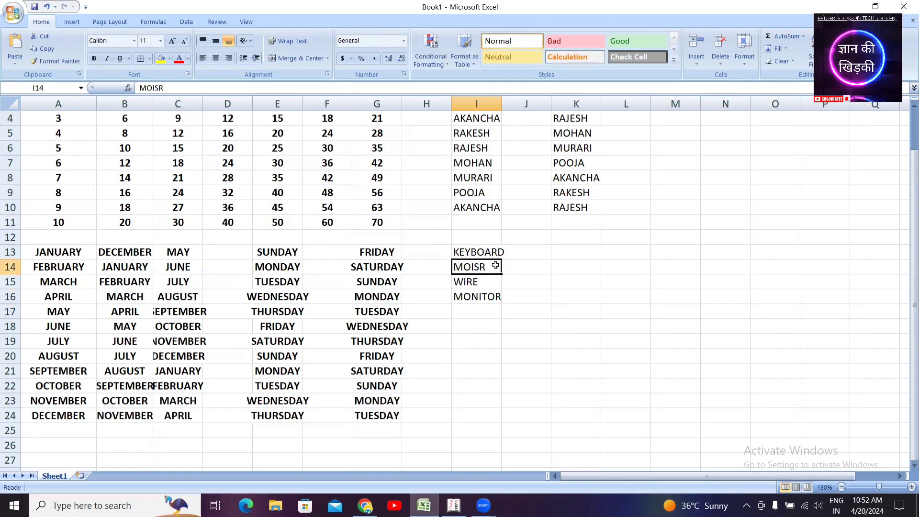
double_click(495, 267)
key(BackSpace)
key(BackSpace)
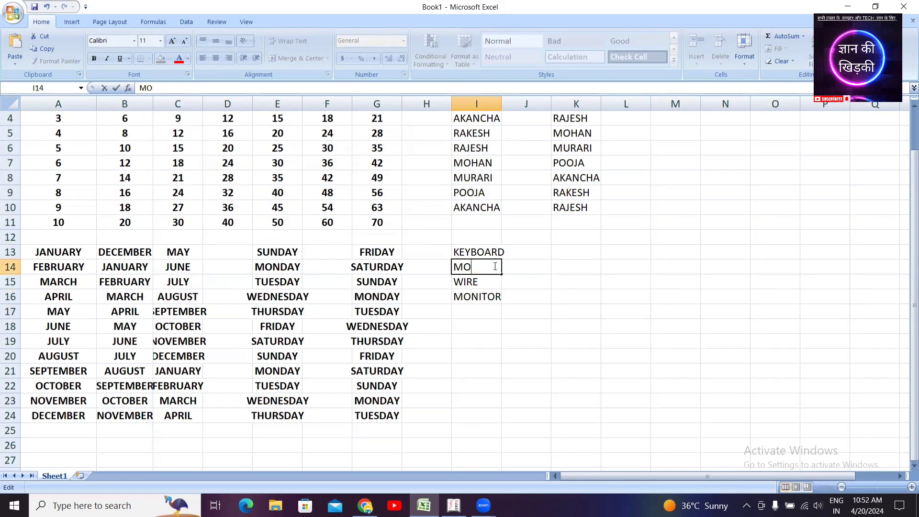
text(USE)
Extend the item list below MONITOR with CPU in I17 and UPS in I18
click(473, 312)
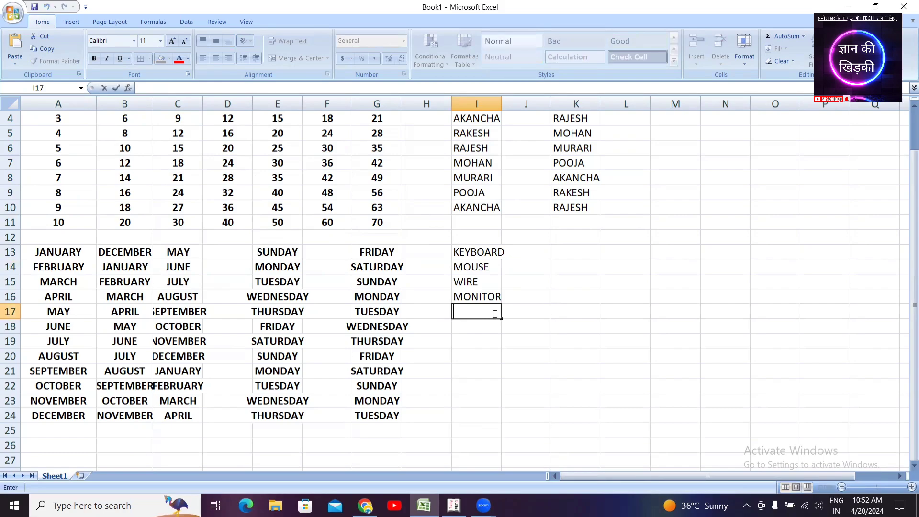
text(CPU)
key(Return)
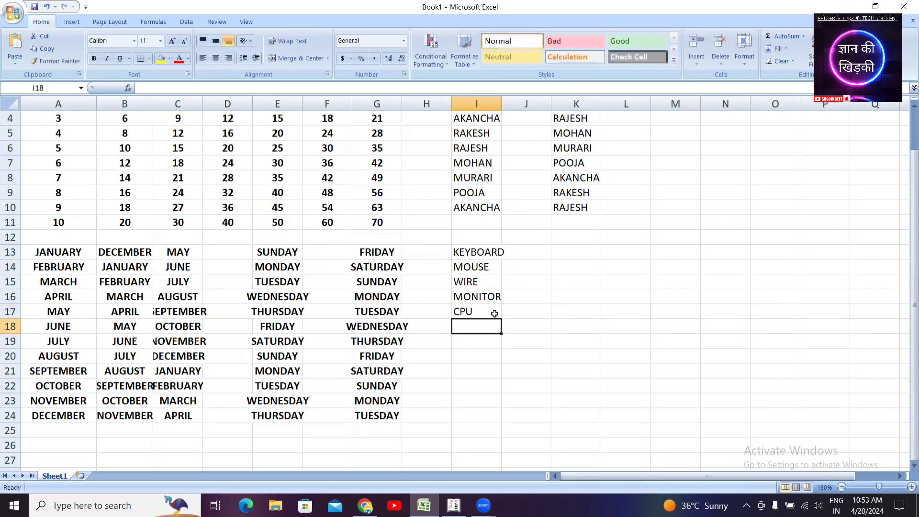
text(UPS)
click(578, 340)
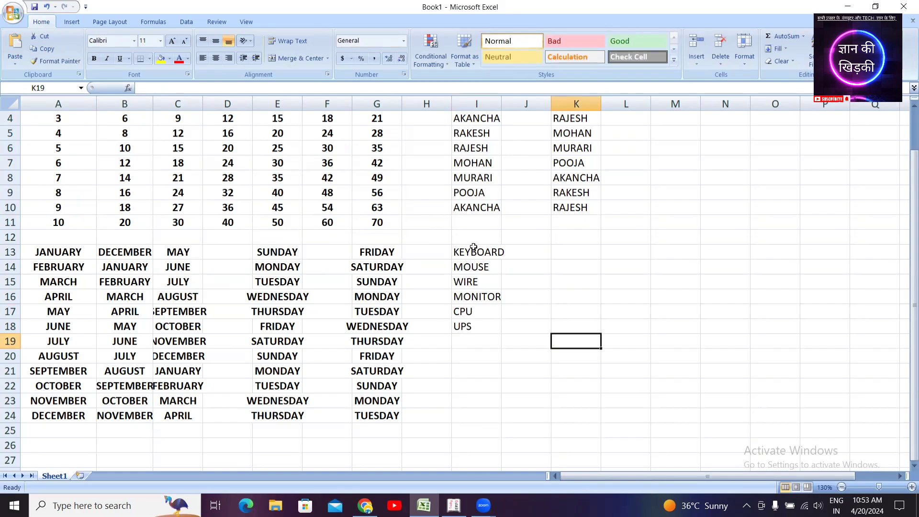
Clear the typed computer items from I13:I18
drag(473, 247, 476, 324)
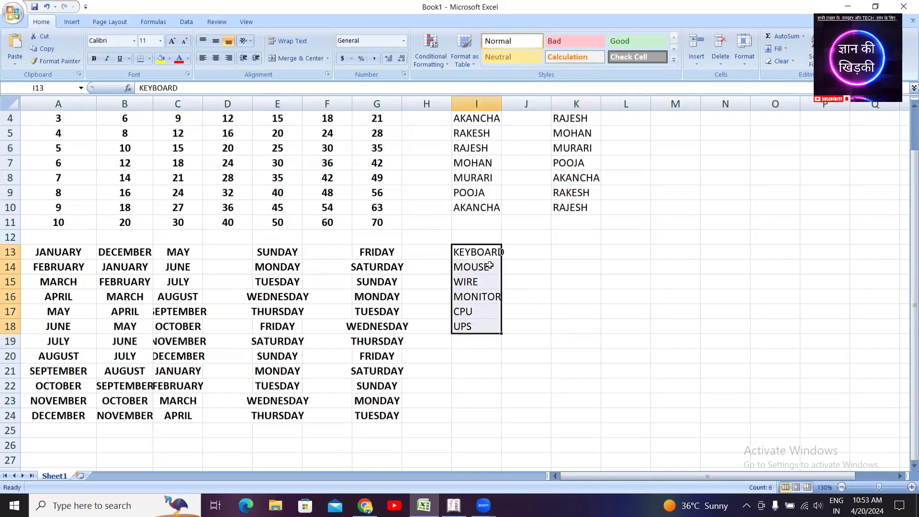
key(Delete)
click(570, 371)
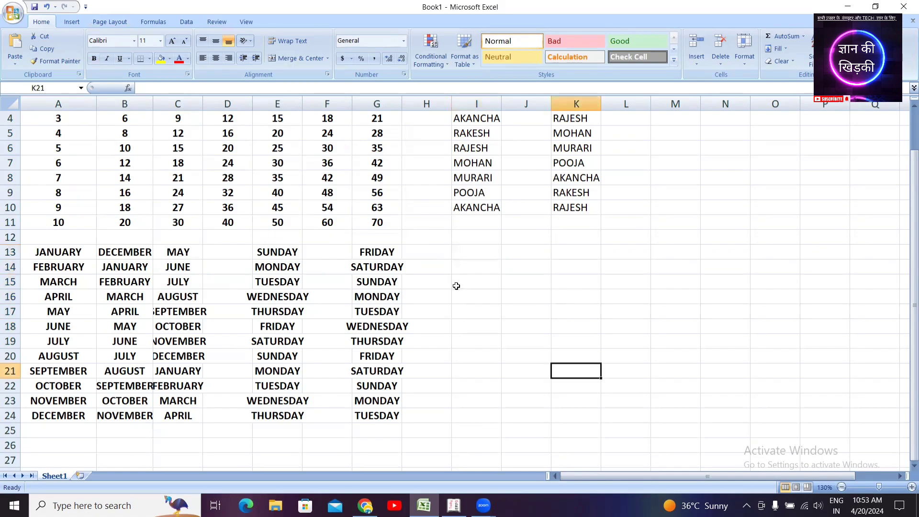
Open the Custom Lists editor from the Excel Options and move its dialog further up the sheet
click(13, 13)
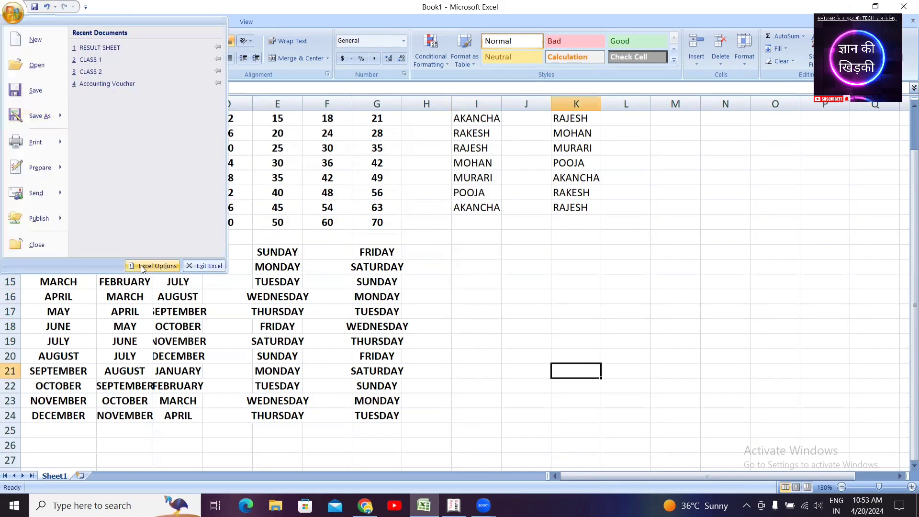
click(141, 265)
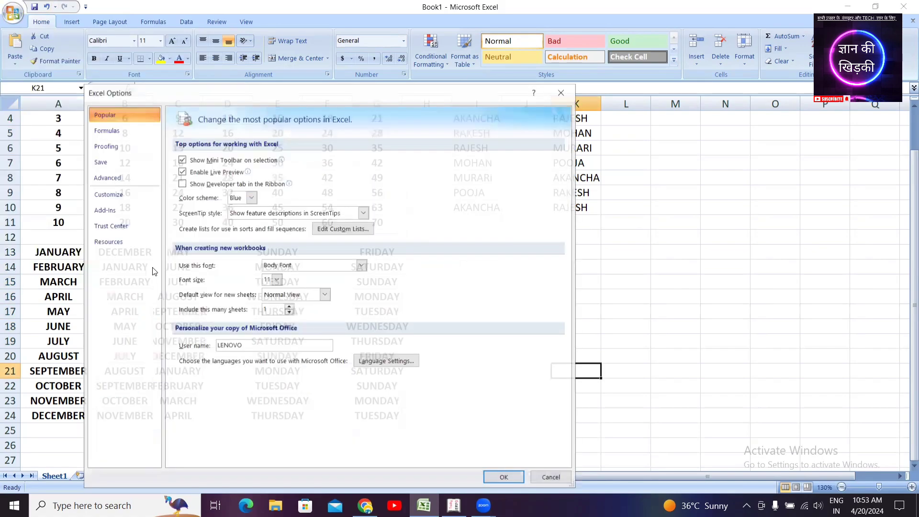
click(341, 233)
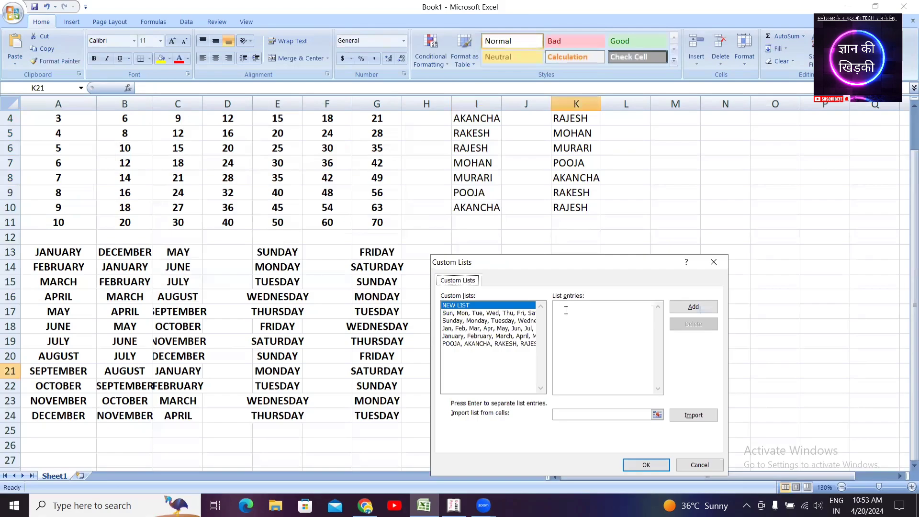
drag(573, 258, 410, 145)
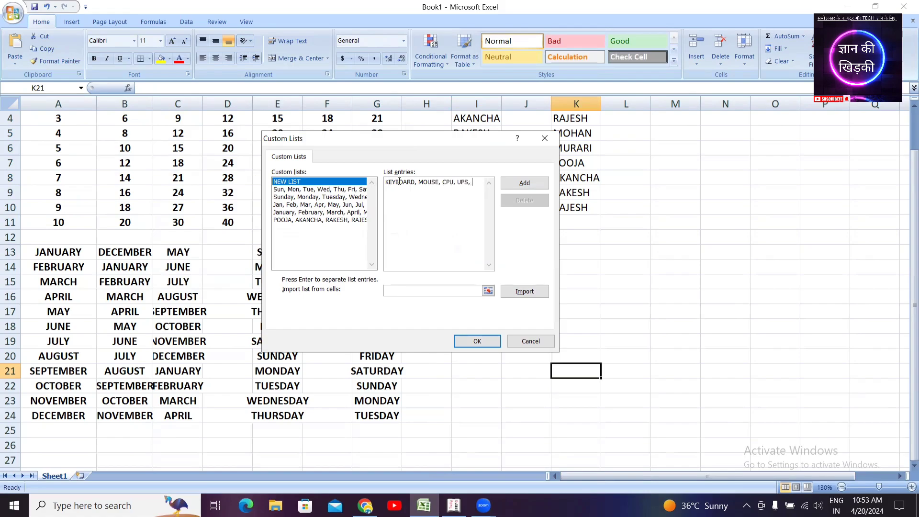
Add a custom list with the entries KEYBOARD, MOUSE, CPU, UPS, MONITOR, WIRE, BLUETOOTH and accept the options
text(MONITOR, WIRE, BLUETOOTH)
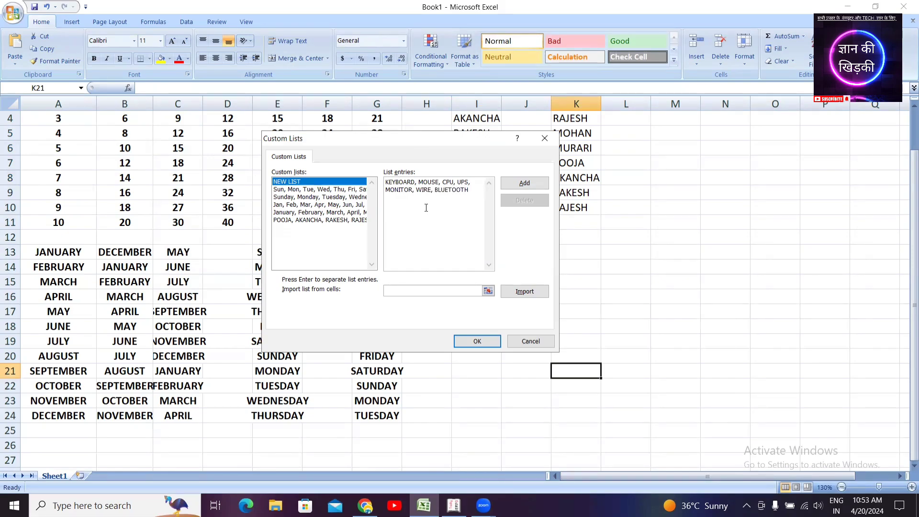
click(522, 184)
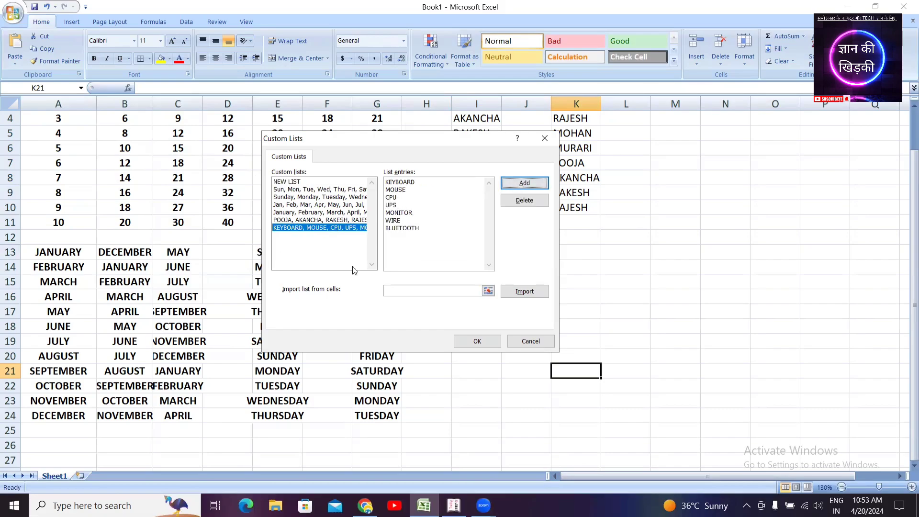
click(477, 341)
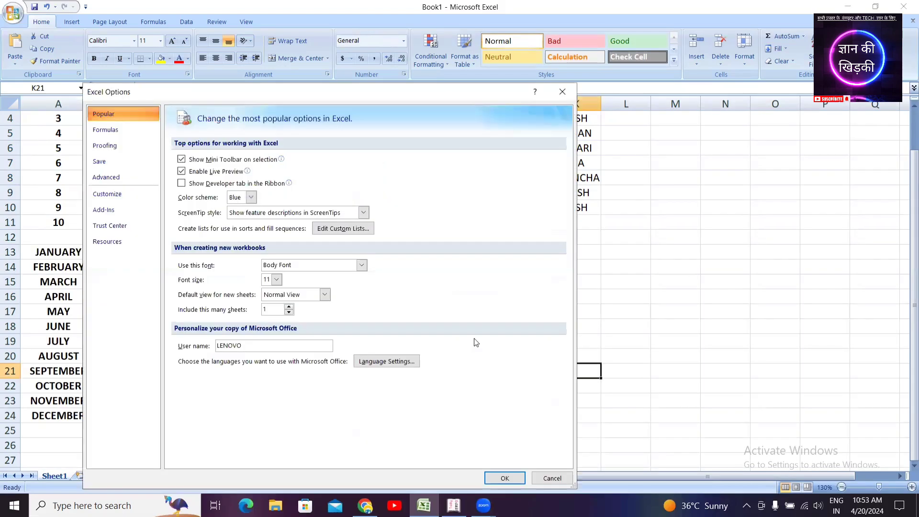
click(504, 476)
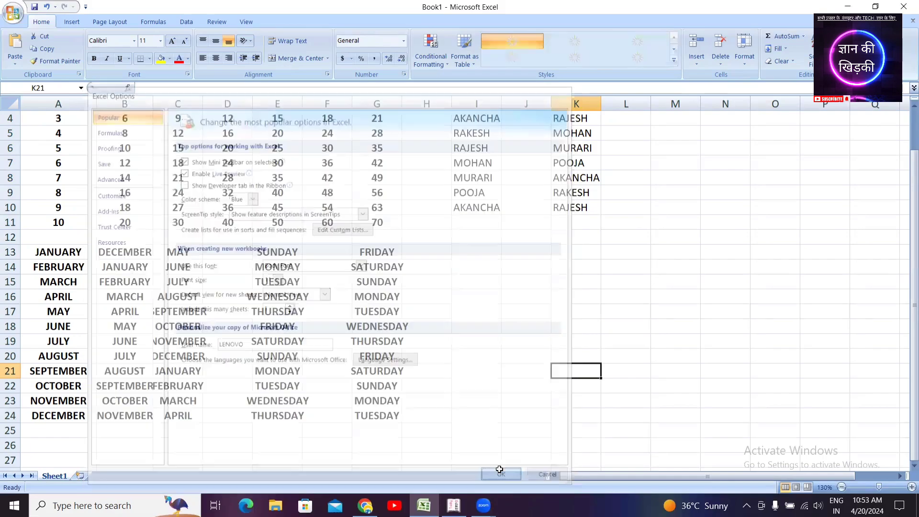
Enter MOUSE in I13 and autofill the custom item list down to I22
click(482, 250)
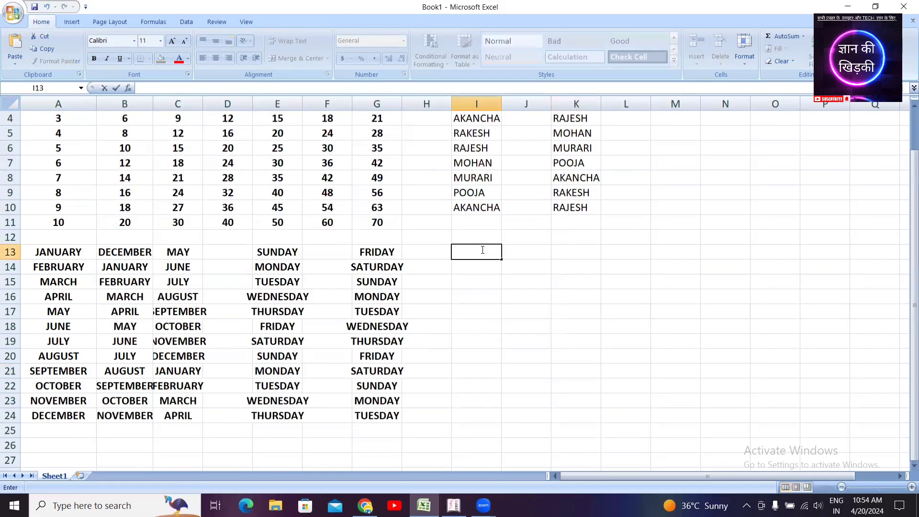
text(MOUSE)
click(527, 297)
click(488, 253)
drag(500, 258, 500, 387)
click(547, 278)
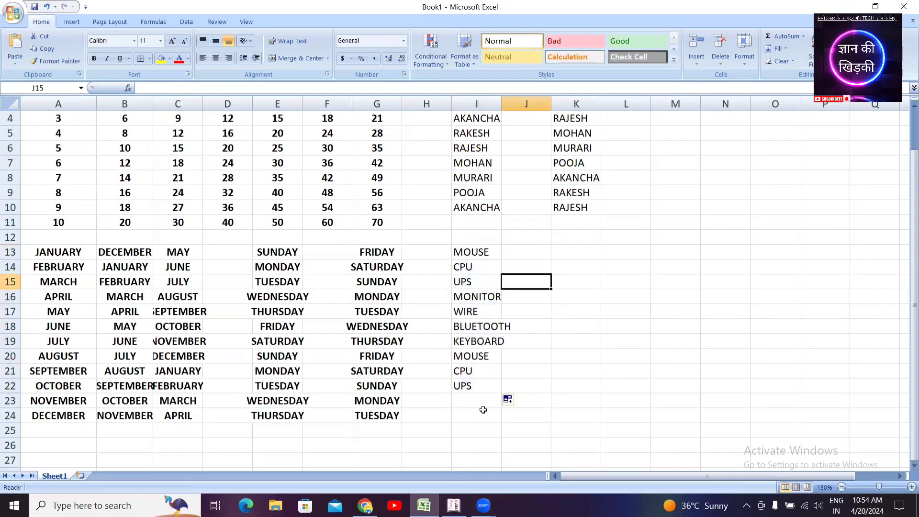
Review the number table in A2:G11 and the month, weekday and custom list series across the sheet
scroll(520, 267, up, 1)
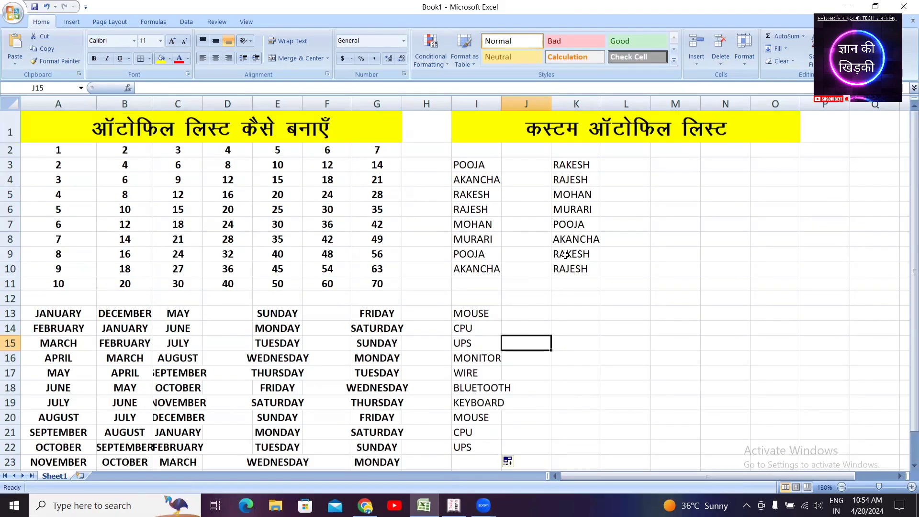
scroll(517, 304, down, 2)
scroll(487, 309, up, 2)
scroll(357, 365, down, 3)
scroll(466, 384, up, 2)
scroll(465, 384, up, 1)
drag(57, 153, 367, 279)
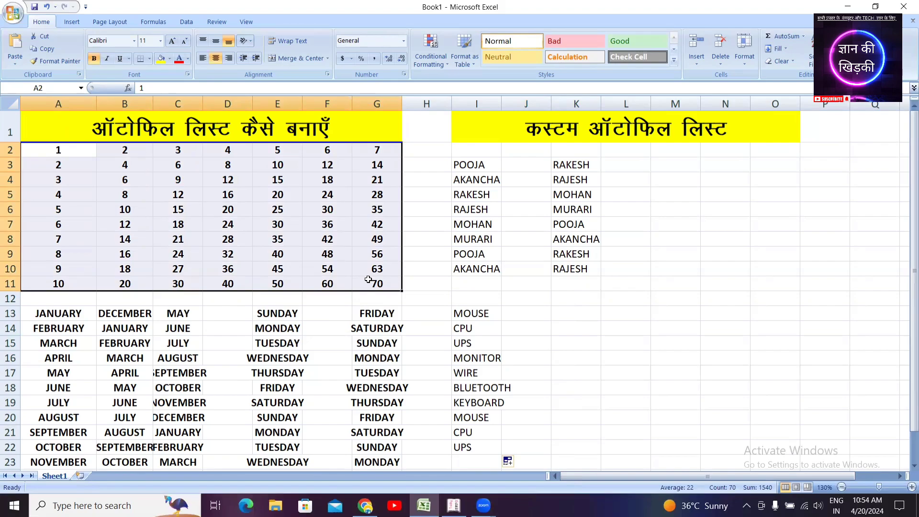
click(494, 313)
scroll(112, 328, down, 2)
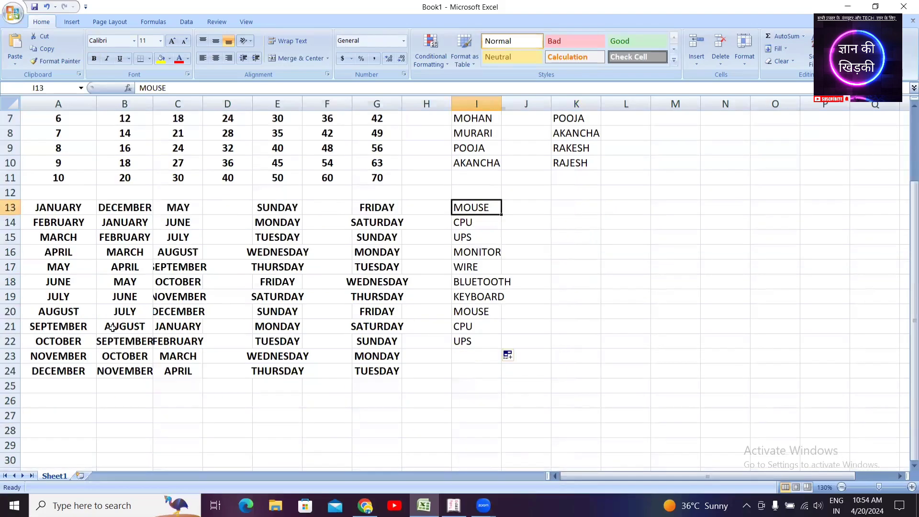